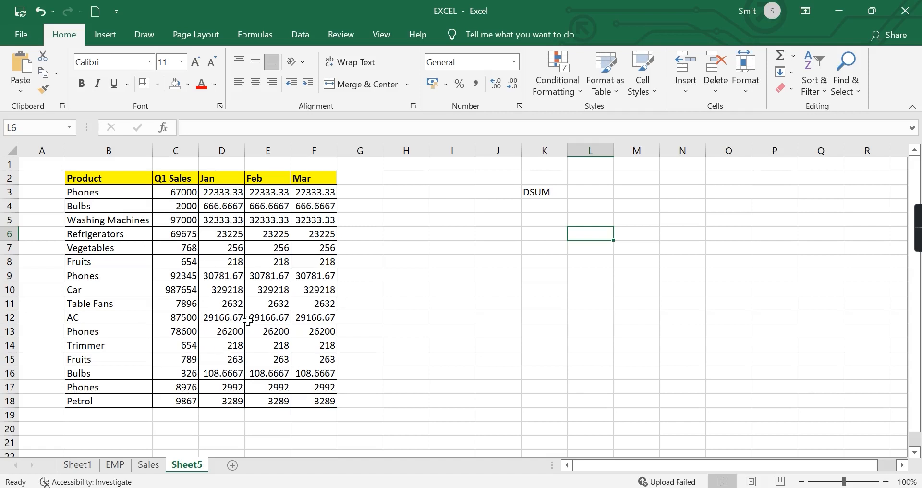
Examine the product sales table, its Mar figures and the repeated Phones entries in the Product column.
click(536, 191)
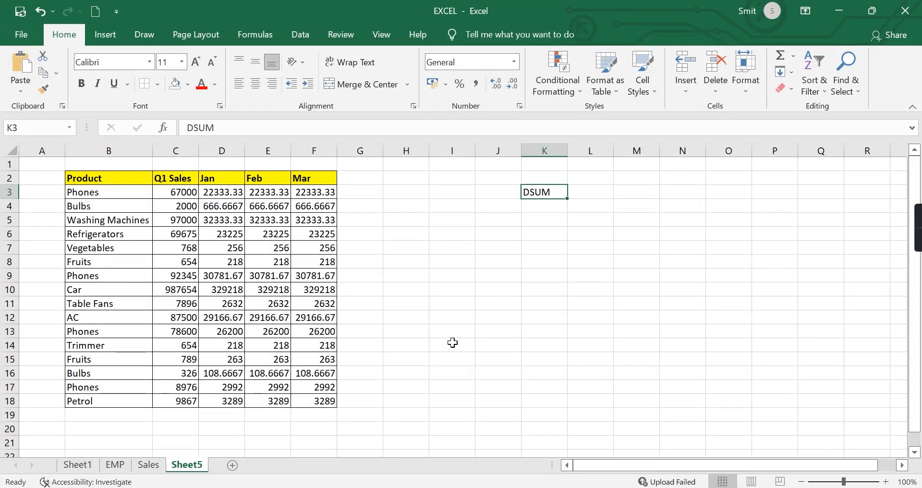
drag(301, 191, 326, 396)
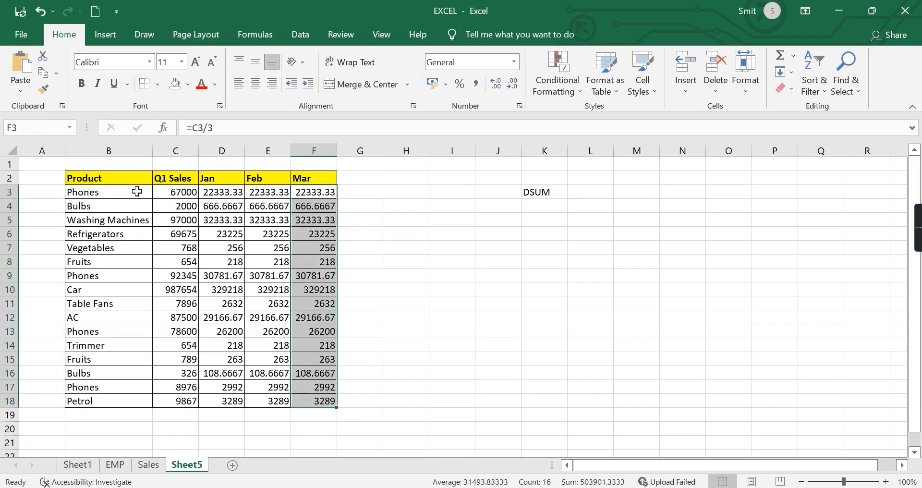
drag(137, 191, 242, 198)
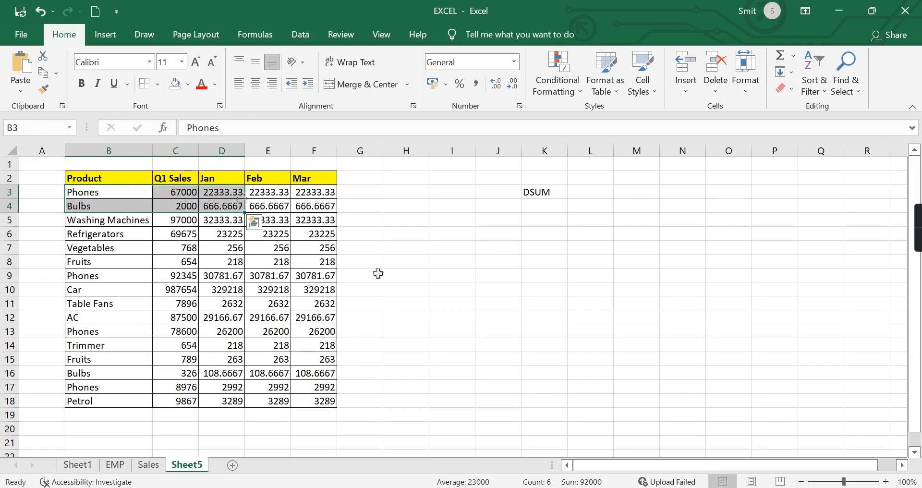
click(379, 271)
click(529, 193)
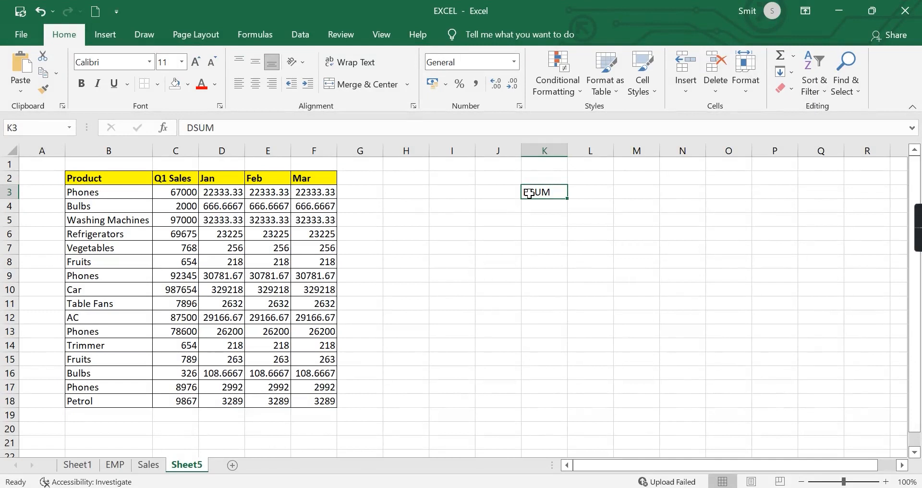
click(176, 237)
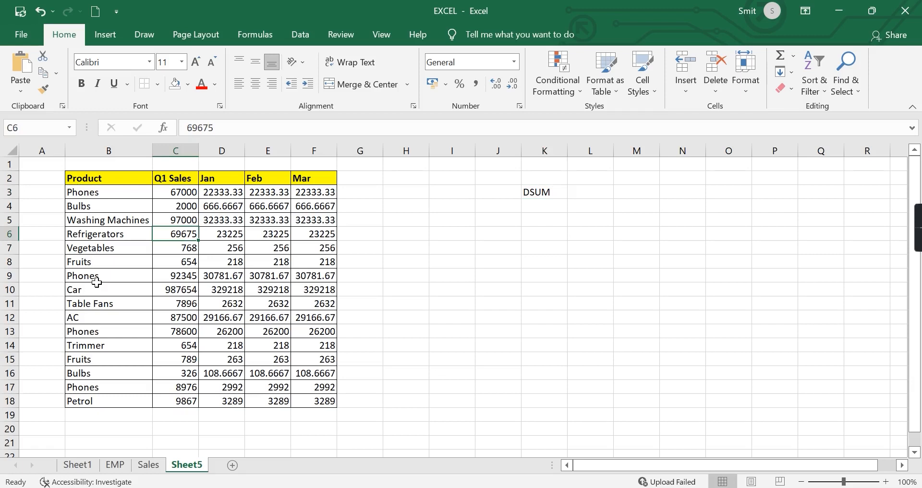
click(95, 193)
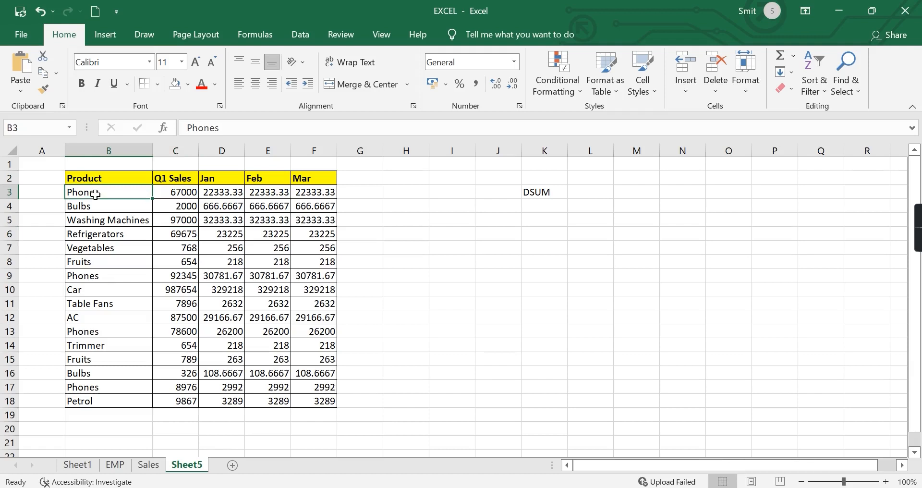
ctrl+click(97, 273)
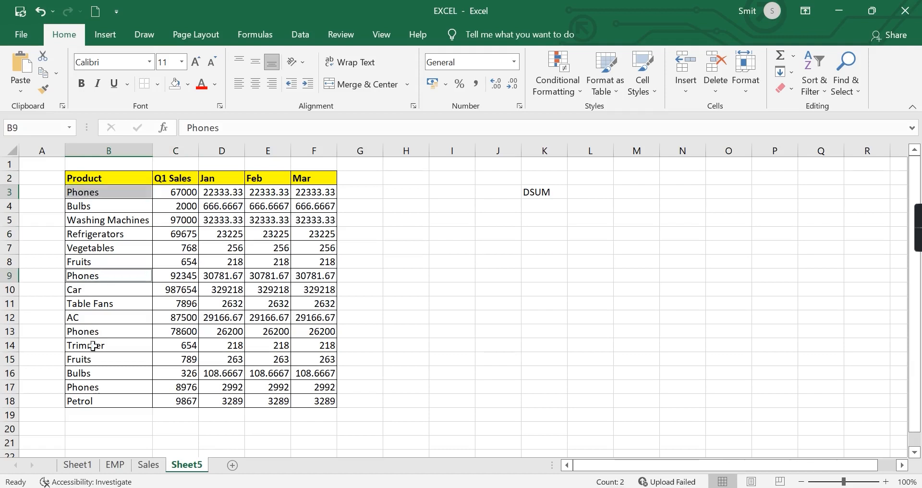
ctrl+click(97, 398)
ctrl+click(105, 392)
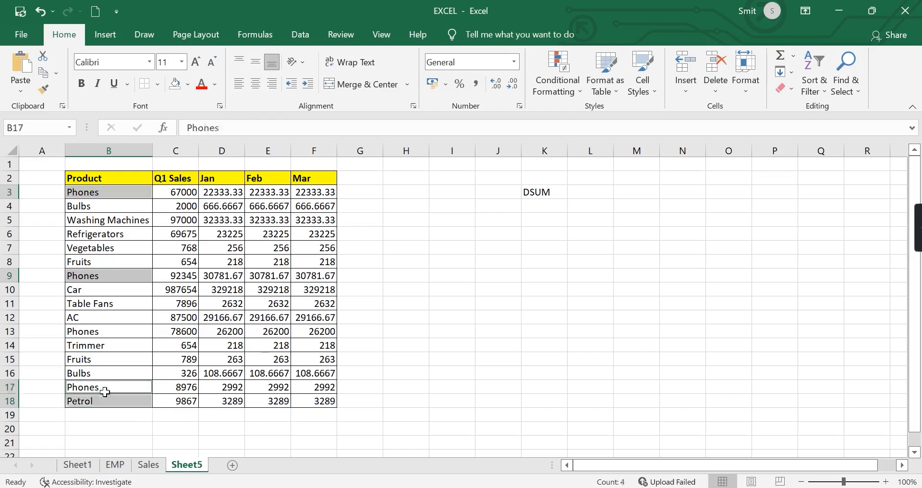
click(339, 346)
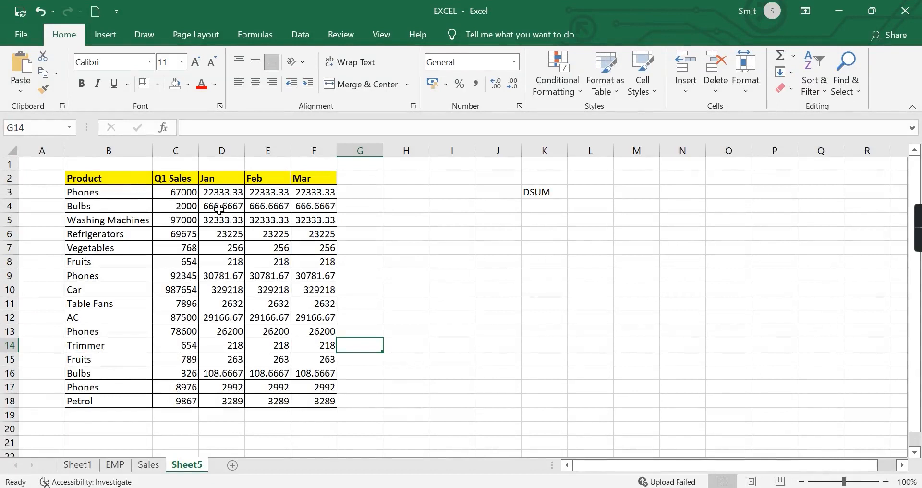
Copy the Product header from B2 to I5 and the Q1 Sales header from C2 to J5.
double_click(139, 178)
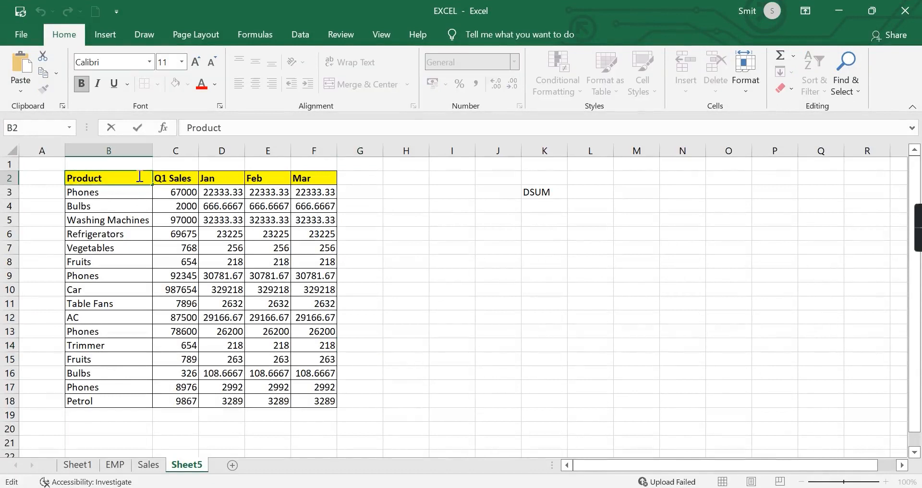
click(227, 235)
click(92, 176)
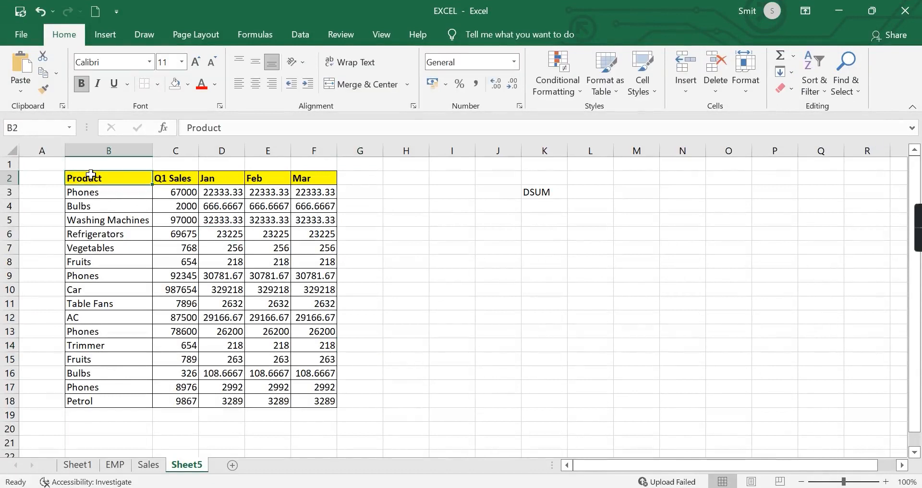
key(ctrl+c)
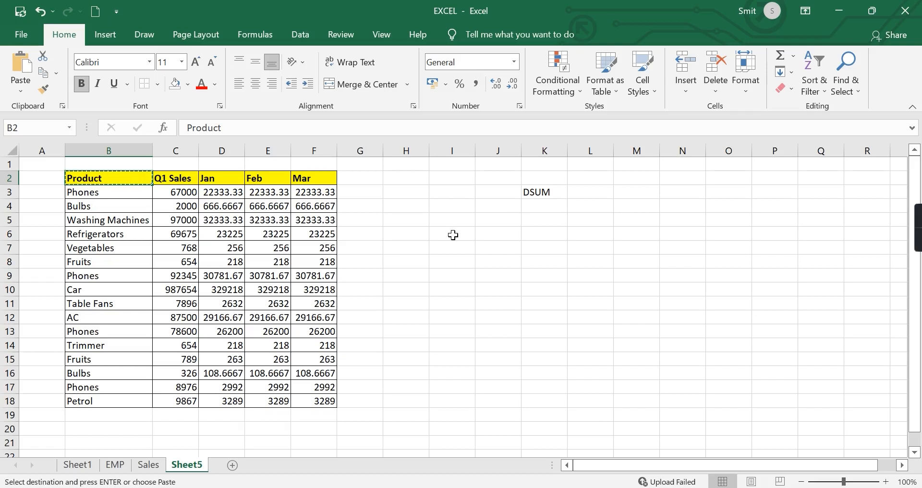
click(444, 222)
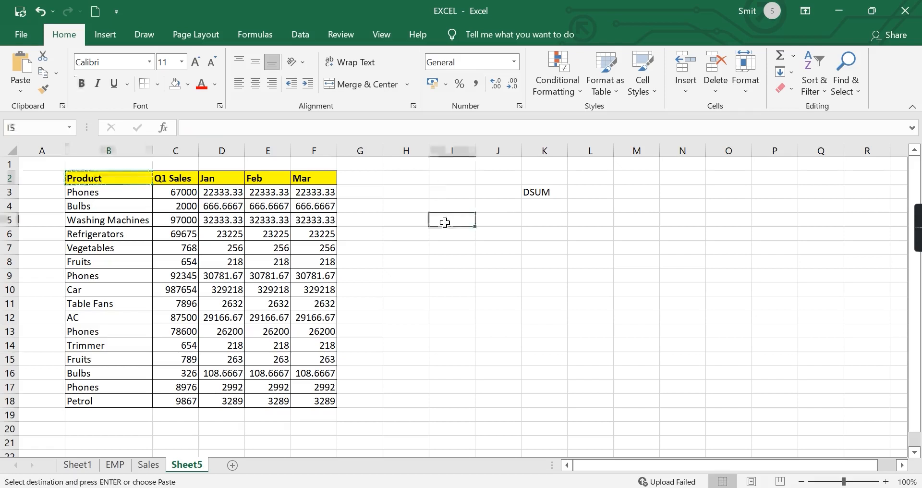
key(ctrl+v)
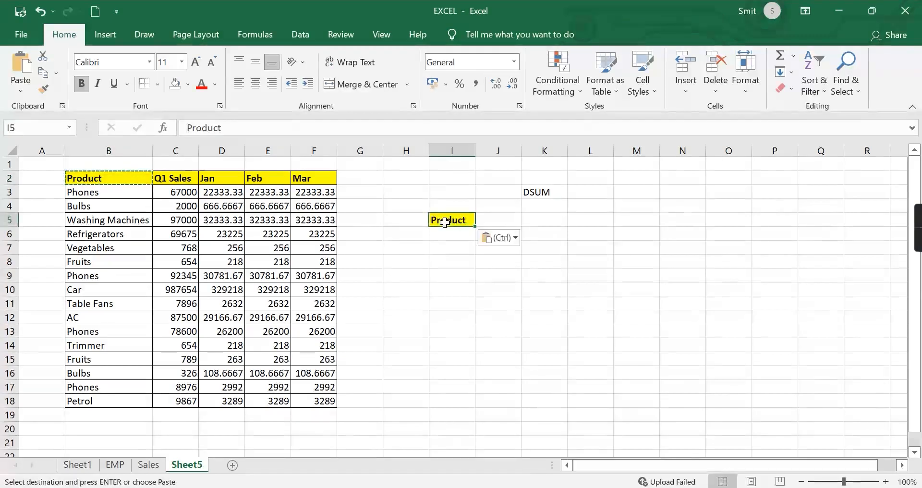
click(177, 178)
key(ctrl+c)
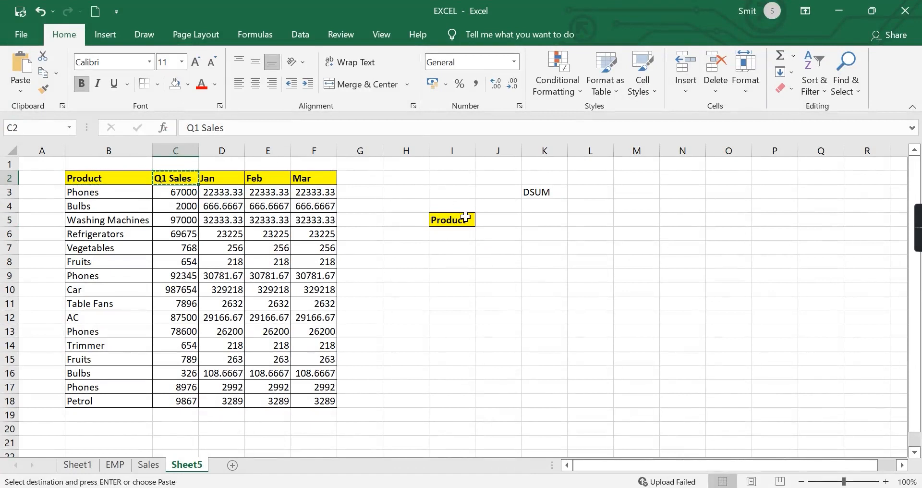
click(487, 220)
key(ctrl+v)
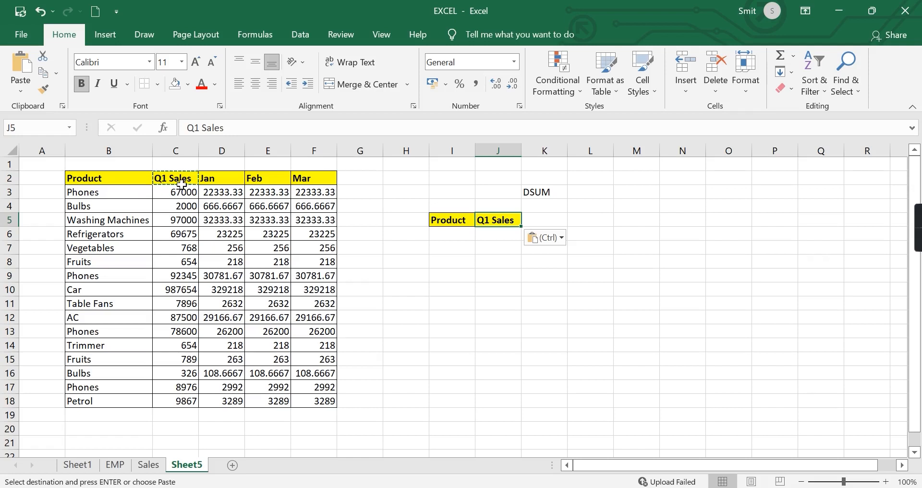
Enter Phones as the criterion under the copied Product header in I6.
click(486, 261)
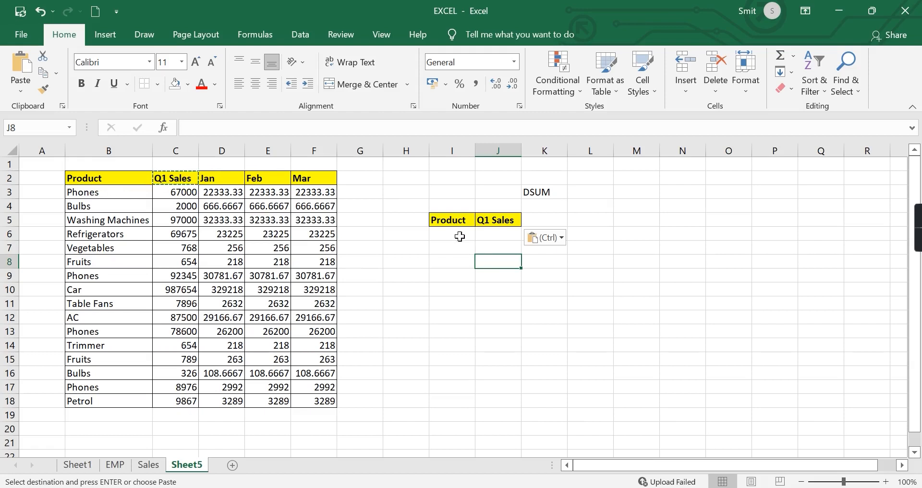
click(443, 235)
key(Escape)
text(Phones)
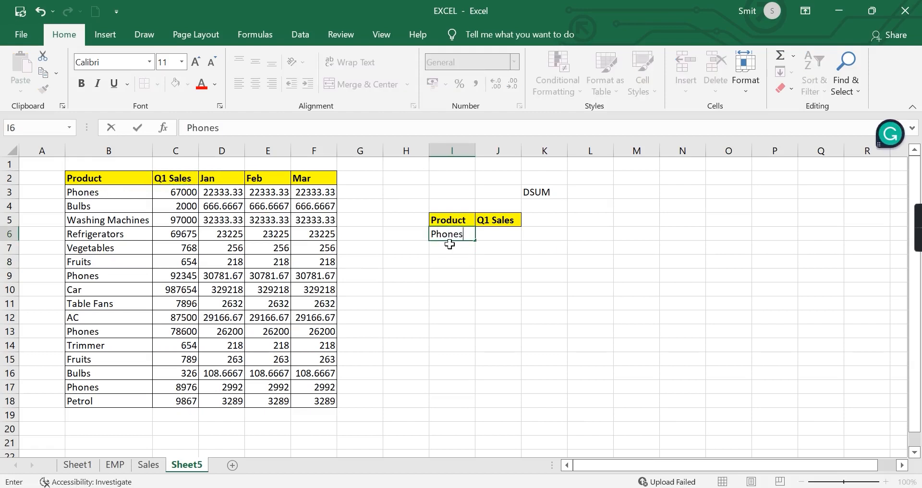
key(Return)
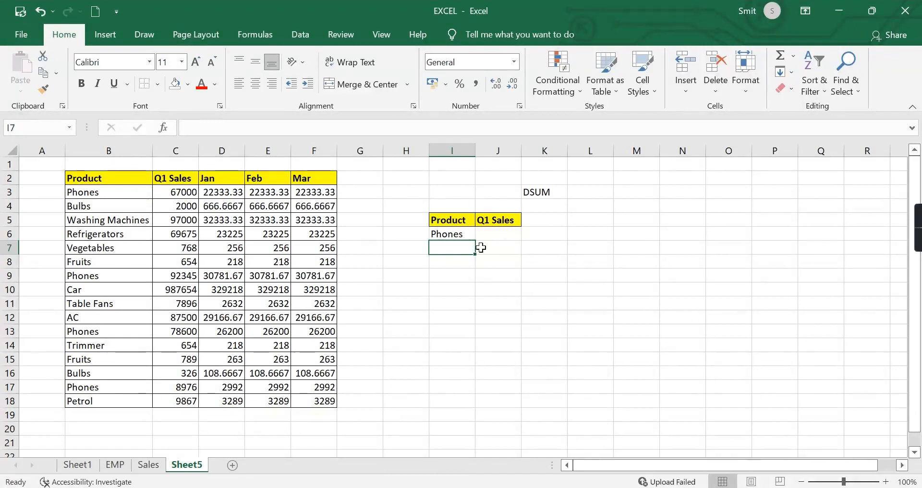
Copy the Phones cell B3, including its formatting, into criterion cell I6.
click(116, 192)
key(ctrl+c)
click(452, 234)
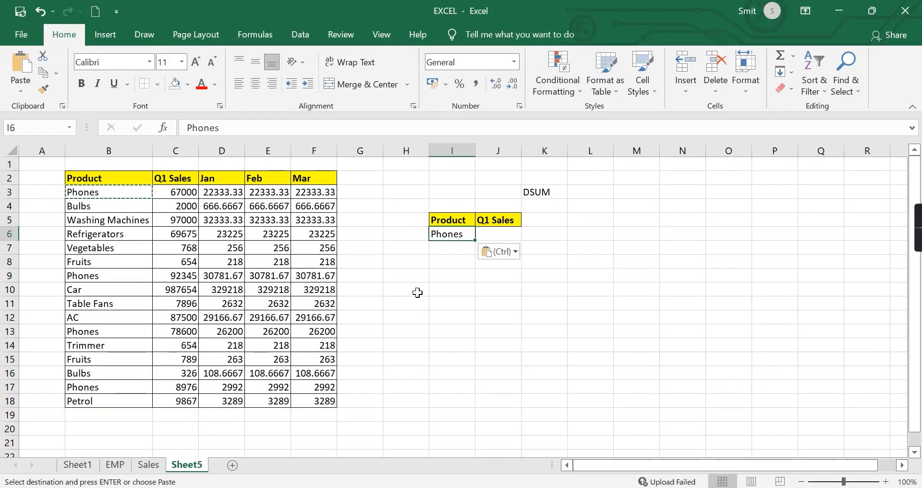
Start a DSUM formula in J6 and set its Database argument to the whole sales table, B2:F18.
click(487, 229)
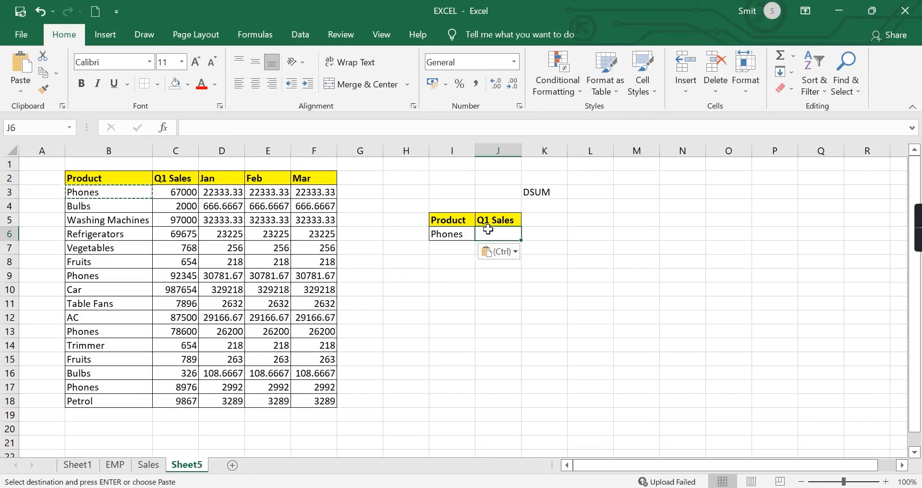
text(=)
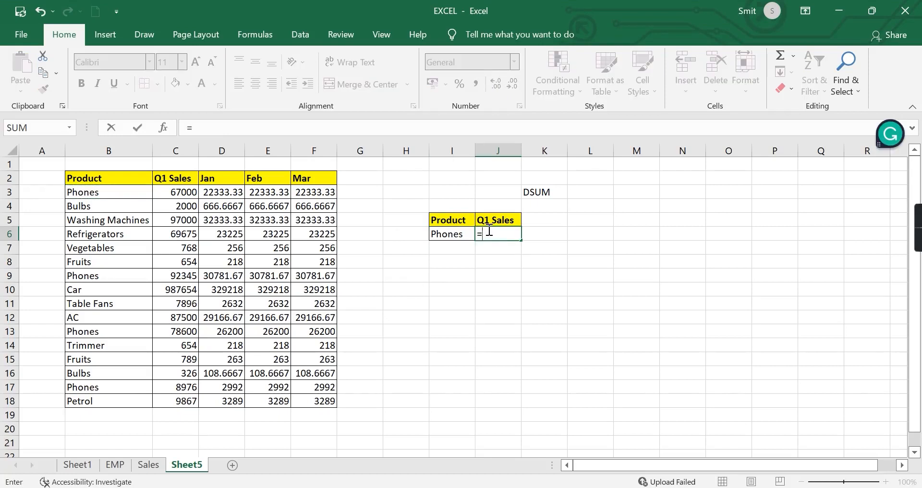
text(DSUM)
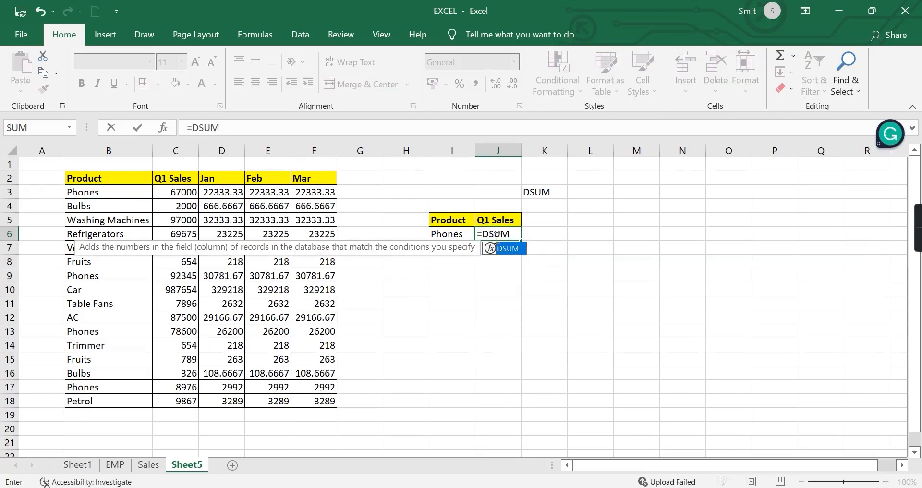
double_click(505, 248)
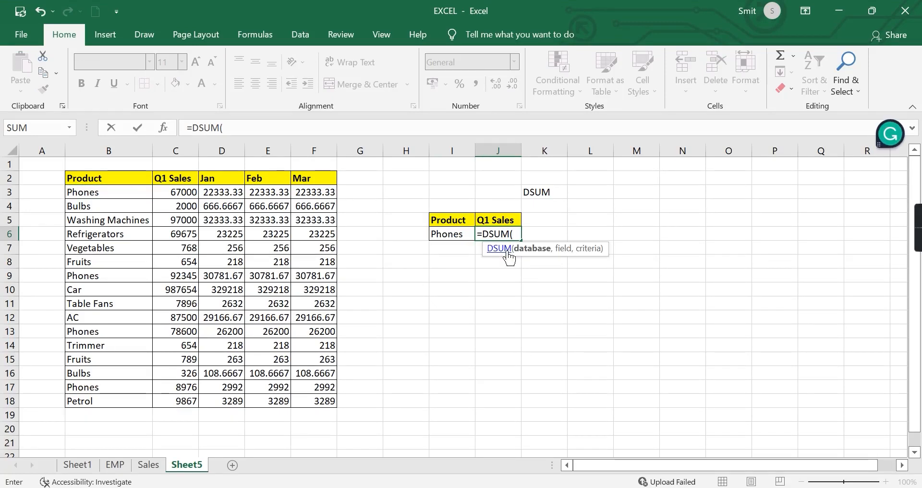
click(164, 127)
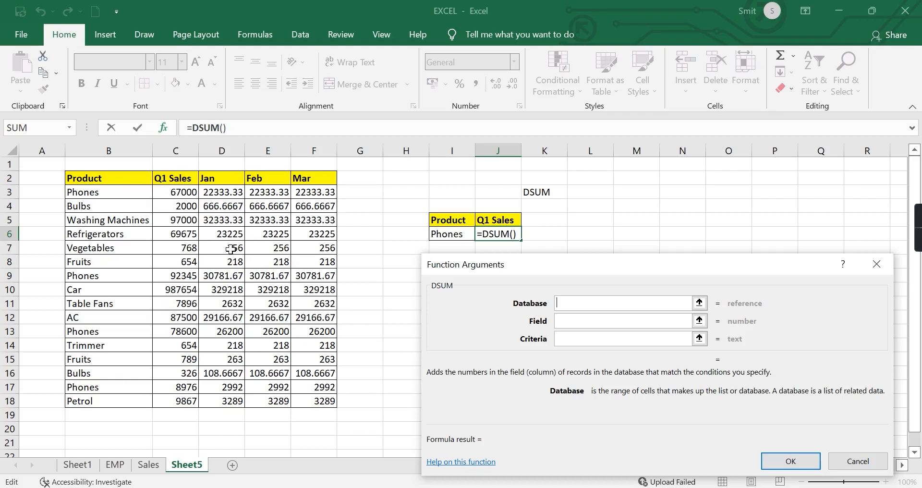
click(83, 179)
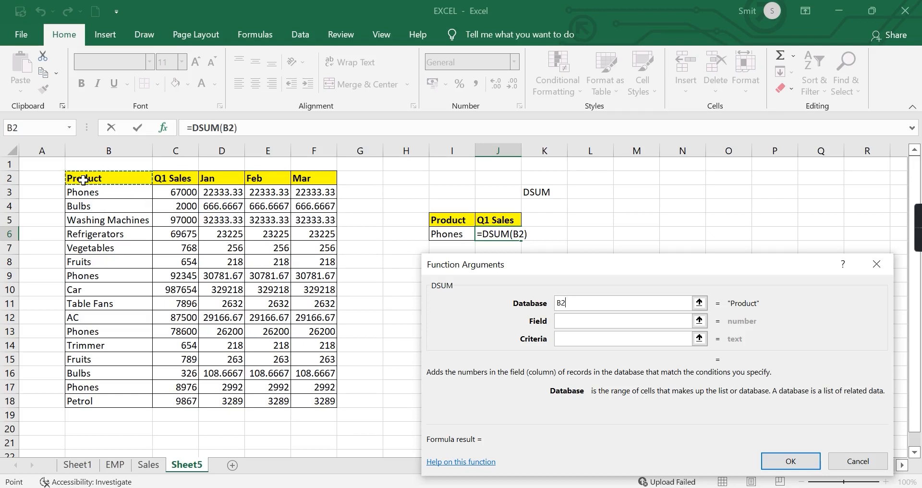
drag(83, 180, 85, 401)
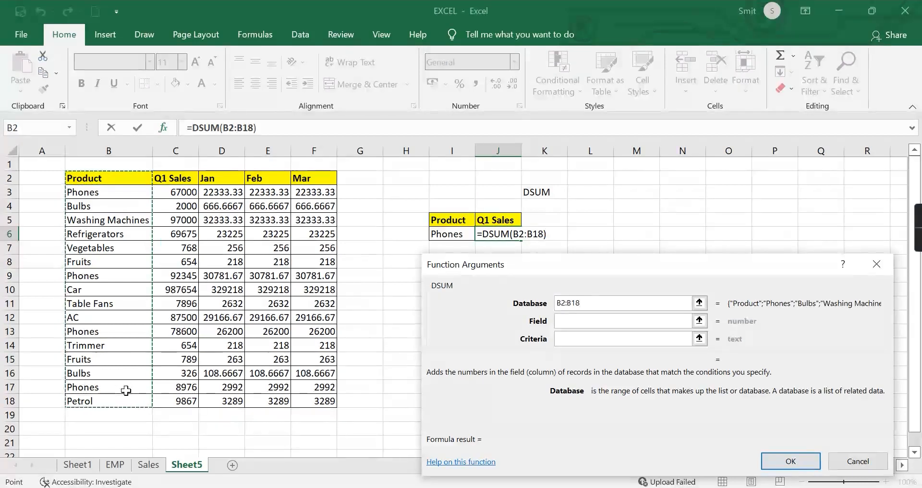
key(ctrl+shift+Right)
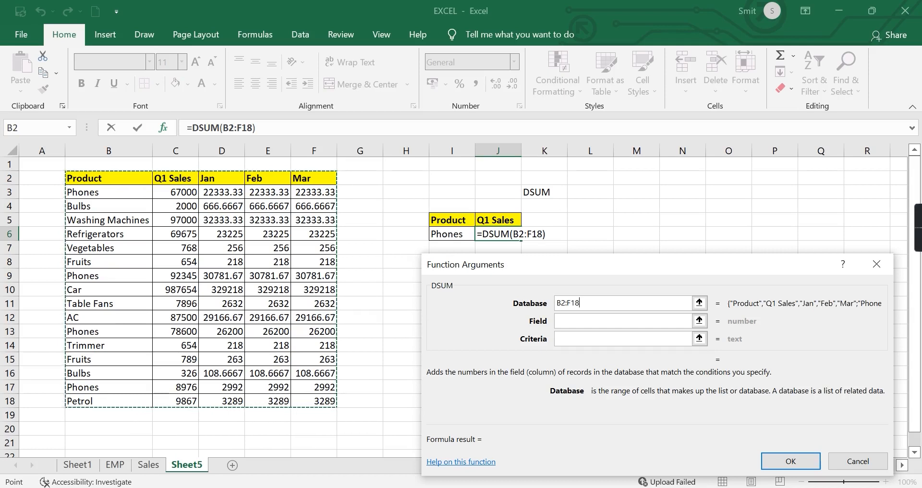
Set the DSUM Field to C2 and Criteria to I5:I6, and complete the formula in J6.
click(579, 324)
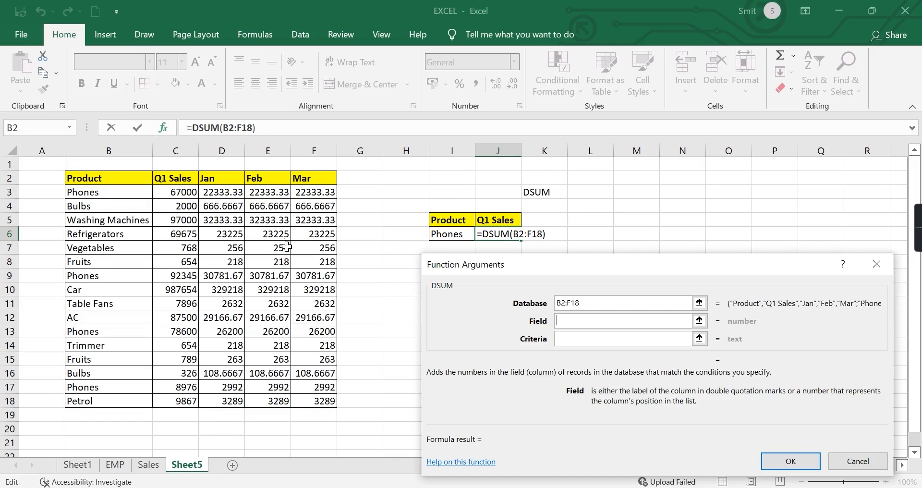
click(173, 178)
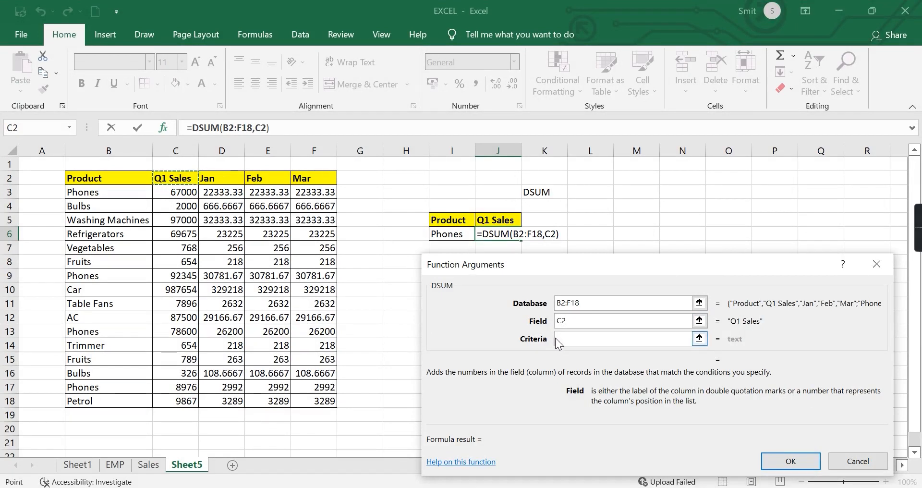
click(569, 338)
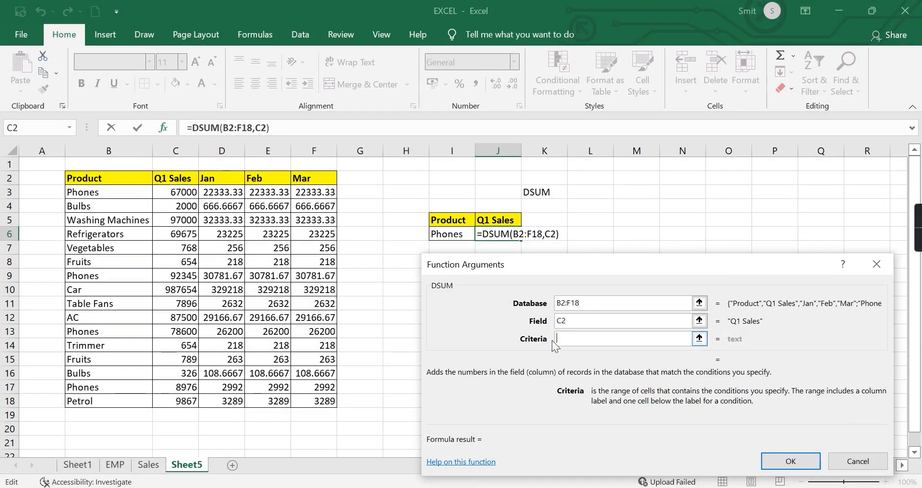
click(438, 219)
drag(438, 218, 444, 232)
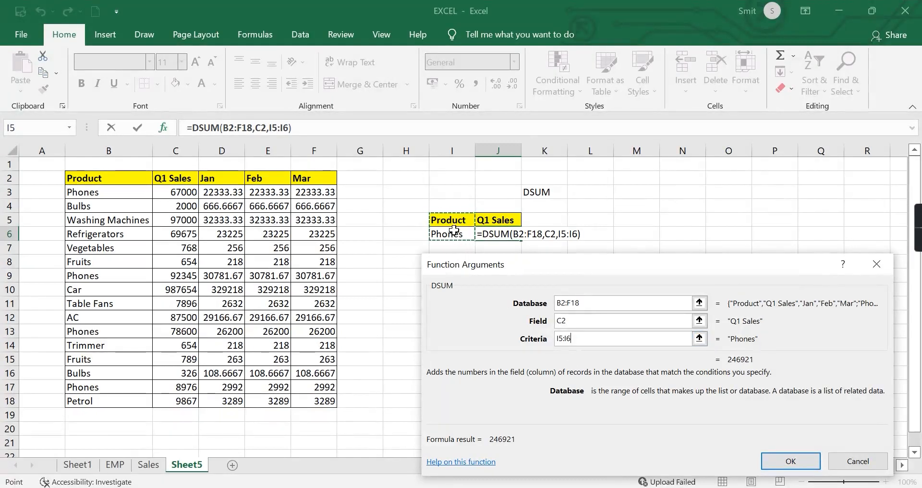
click(795, 459)
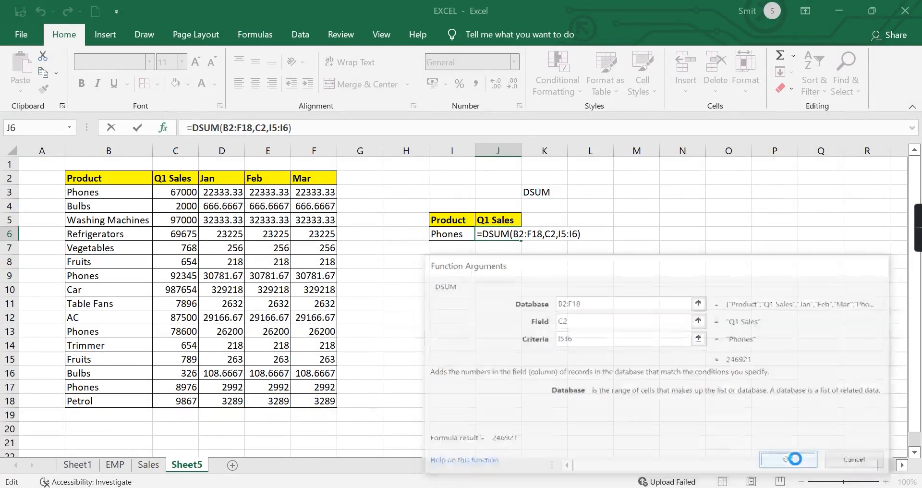
click(577, 305)
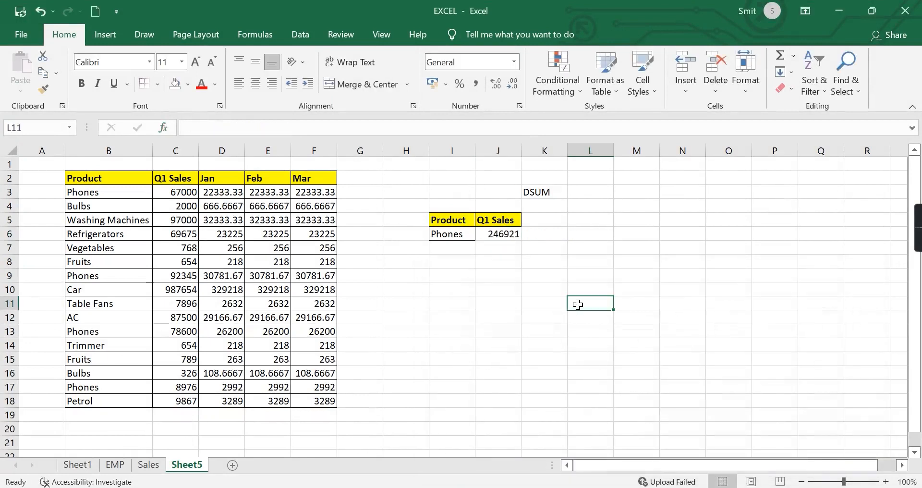
click(505, 233)
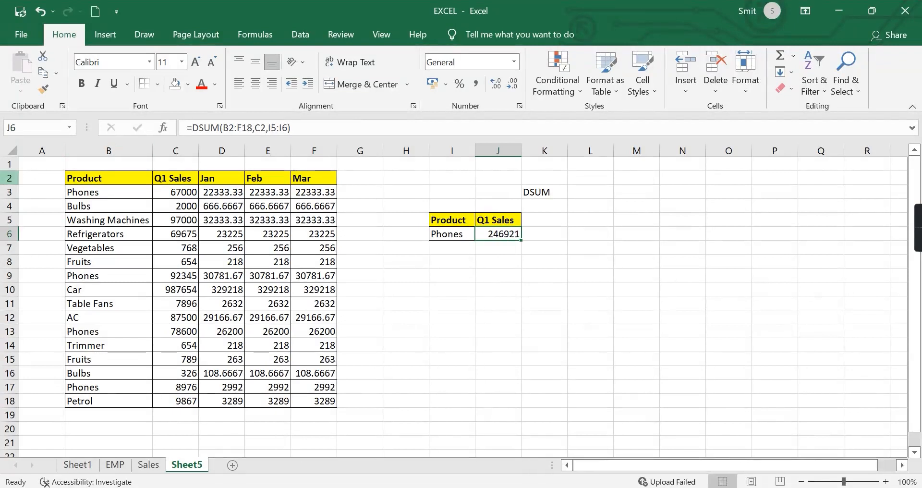
Add filter controls to the sales table's header row, B2:F2.
click(9, 178)
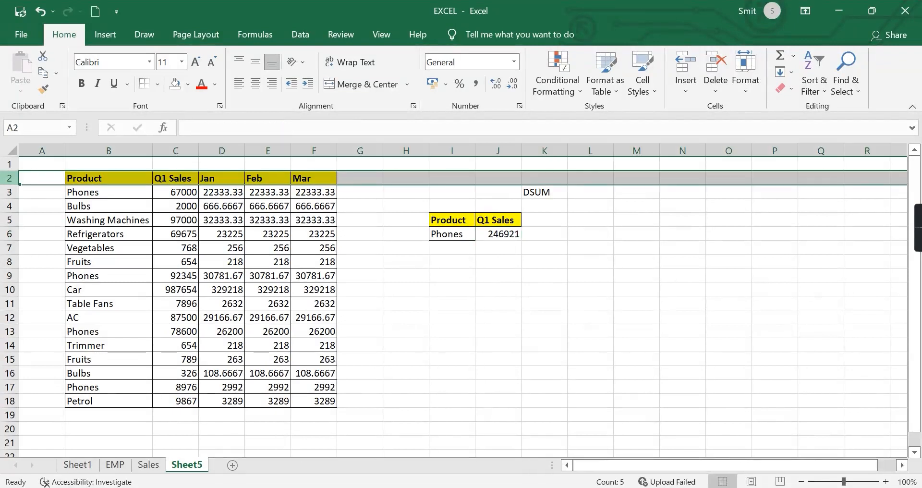
click(62, 178)
drag(72, 180, 307, 180)
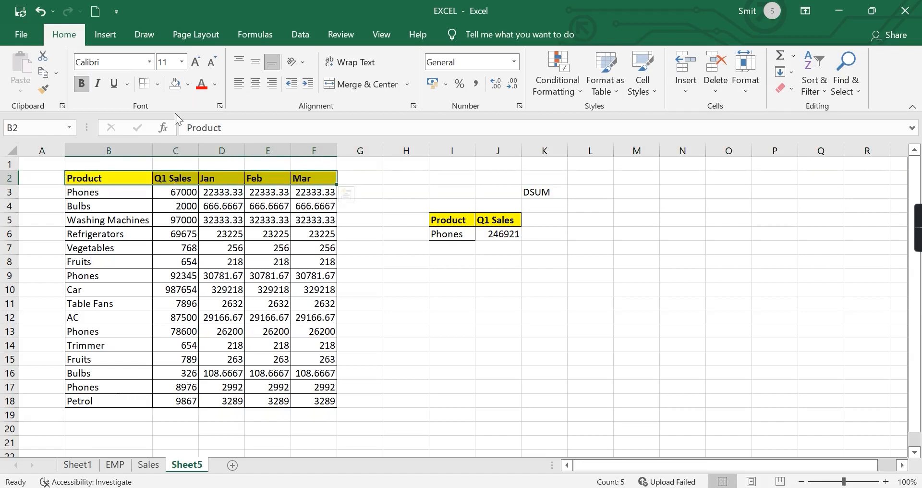
click(297, 33)
click(445, 66)
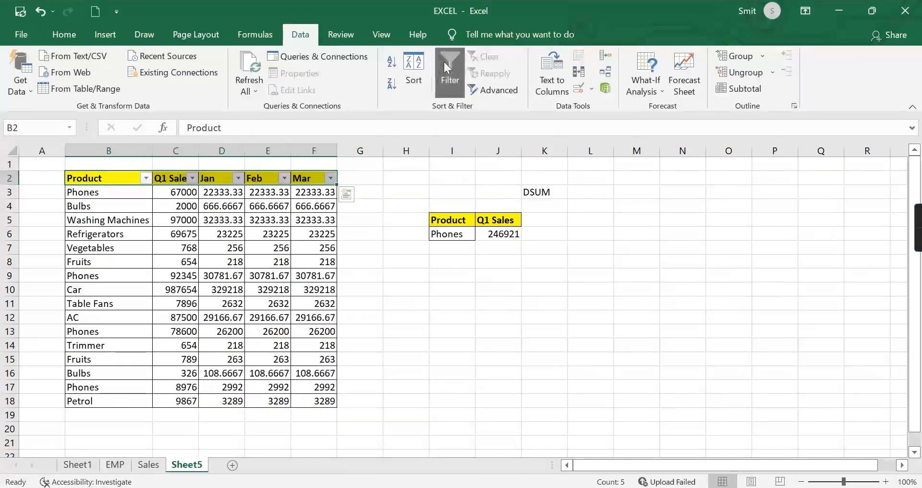
Filter the table's Product column to show only the Phones rows.
click(146, 178)
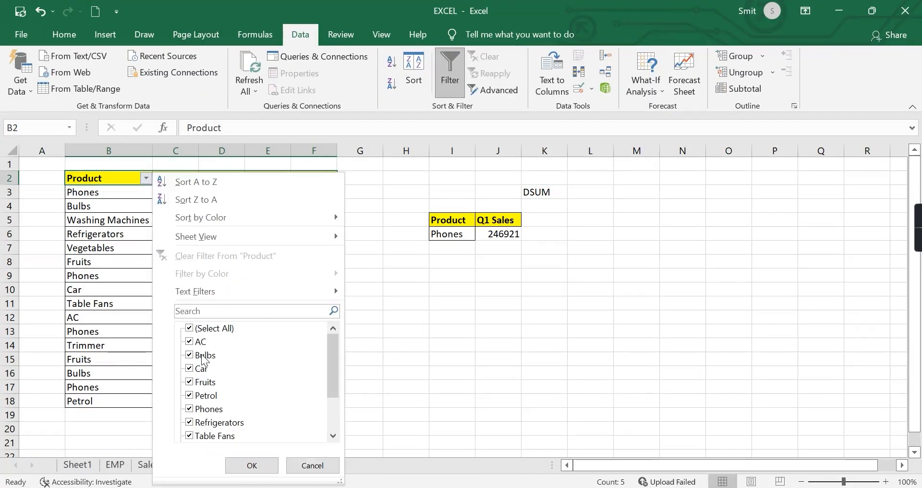
click(190, 329)
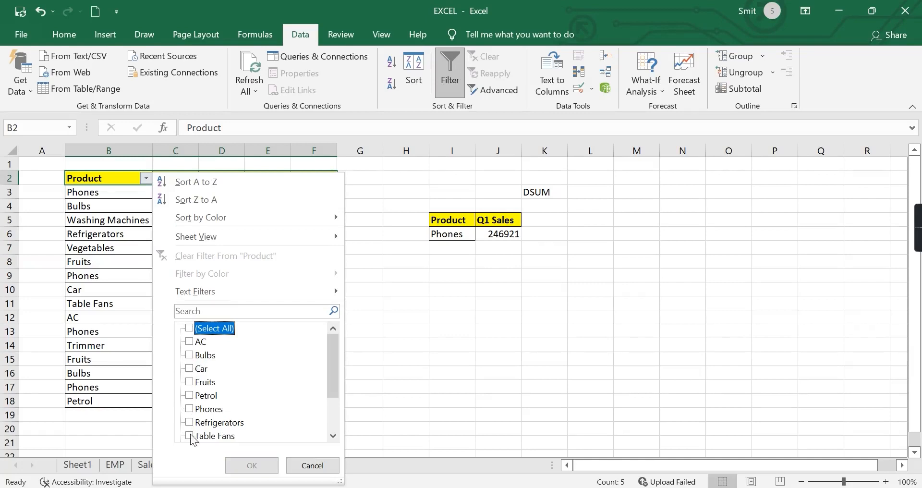
scroll(196, 360, down, 2)
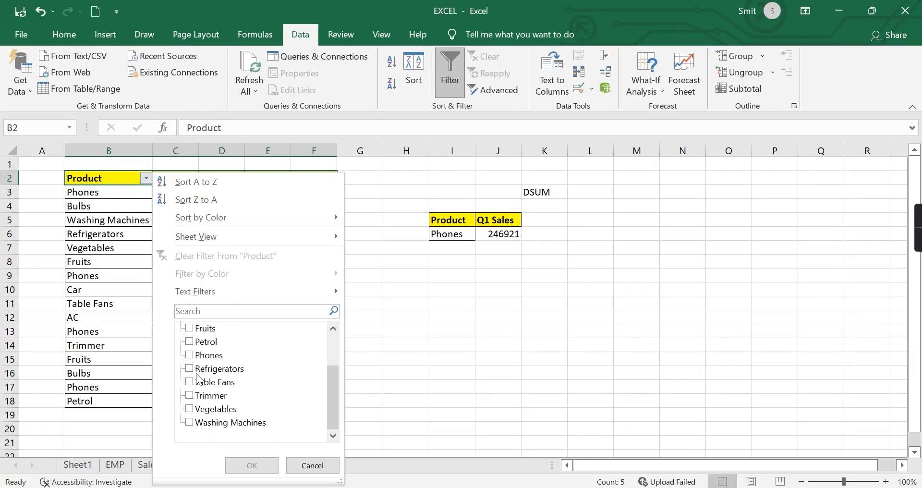
click(190, 355)
click(251, 465)
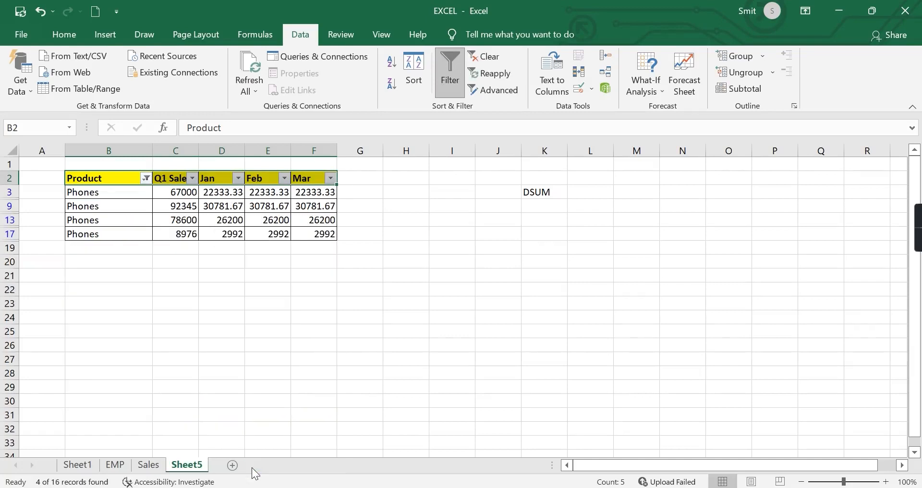
Total the filtered Q1 Sales values in C19 with the formula =SUM(C3:C17) and check that cell.
drag(171, 194, 179, 233)
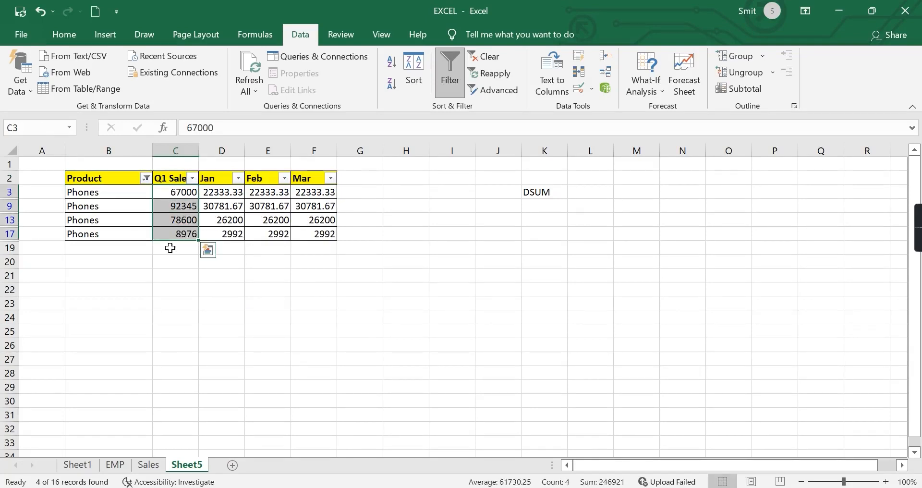
click(170, 247)
text(=)
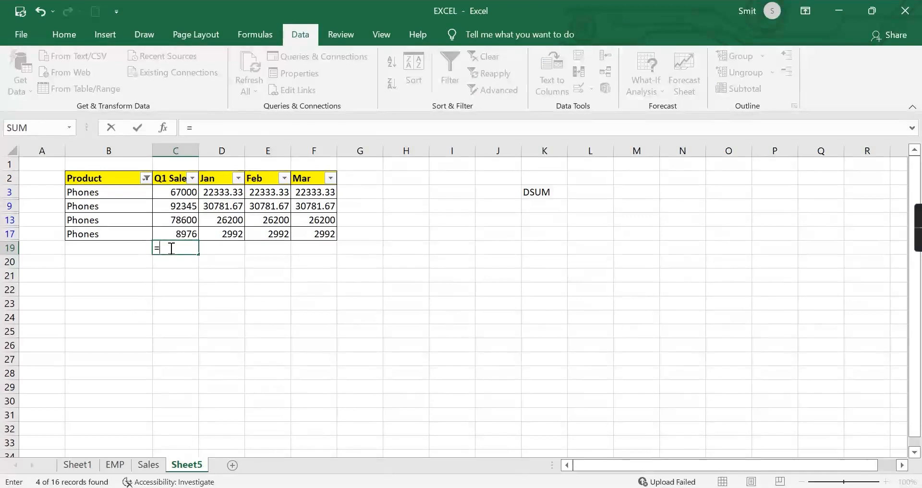
text(SUM)
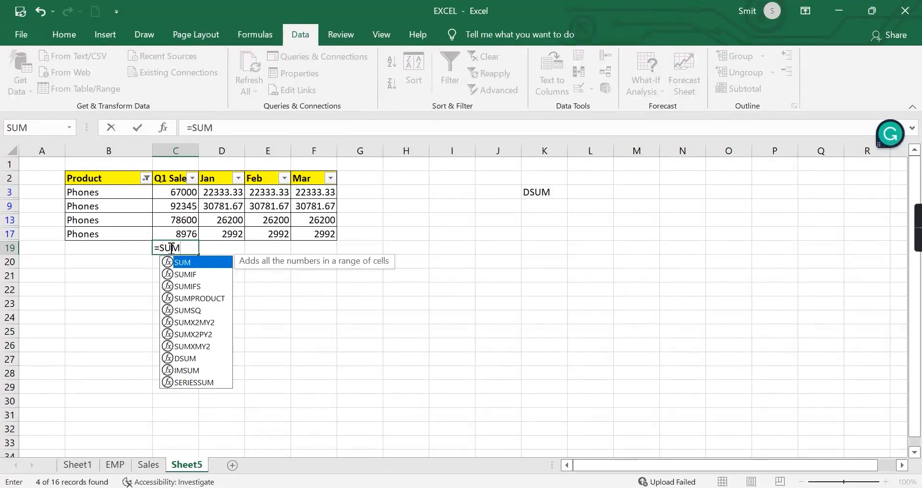
text(()
drag(169, 191, 167, 233)
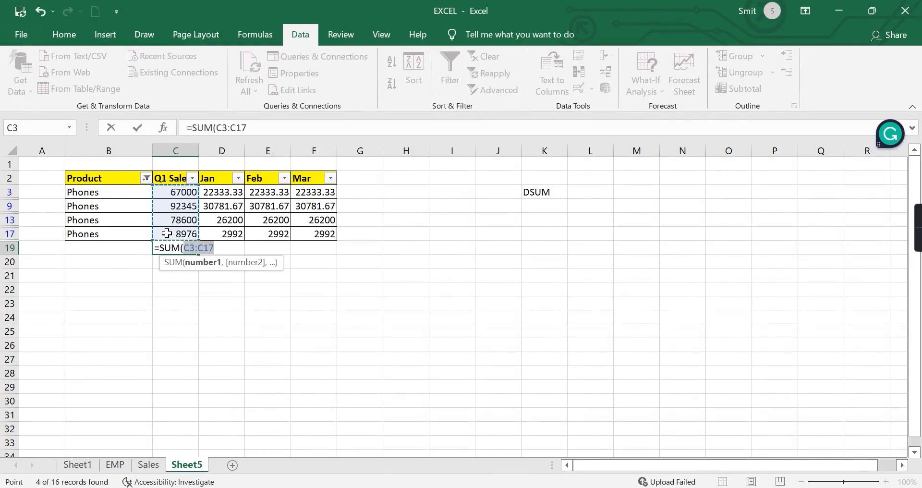
key(Return)
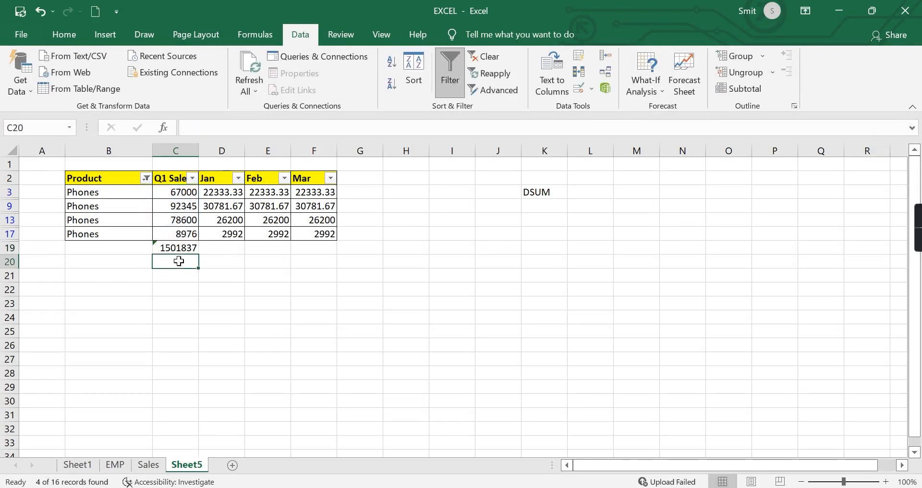
click(170, 248)
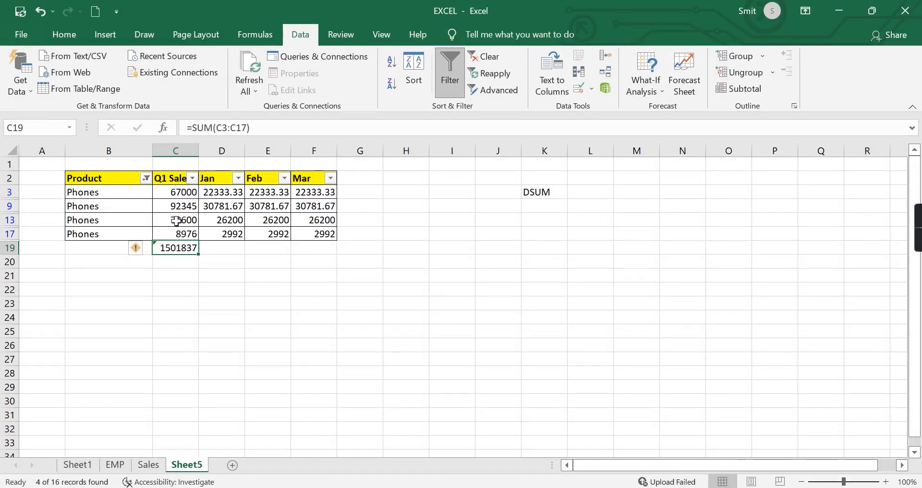
Undo the SUM formula in C19 and the Phones filter on the table.
click(174, 192)
key(ctrl+z)
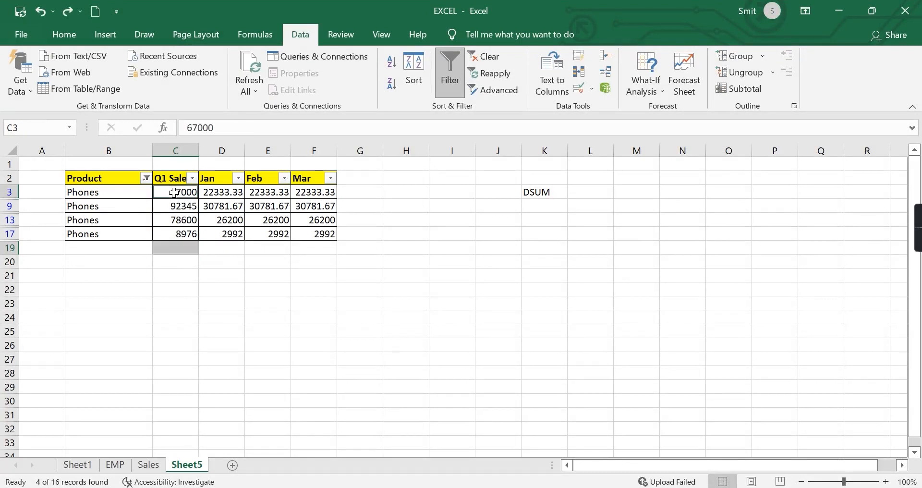
key(ctrl+z)
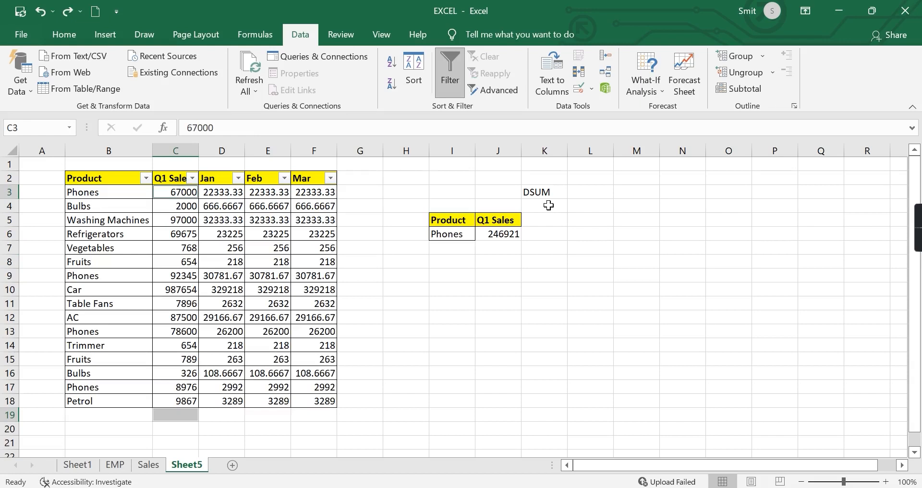
Go through the Phones entries in the Product column and review the arguments of the DSUM formula in J6.
click(99, 201)
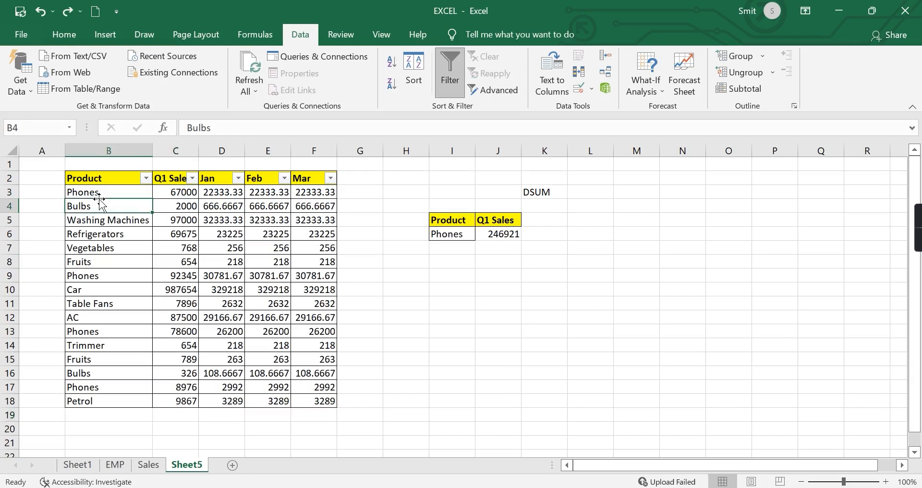
click(96, 194)
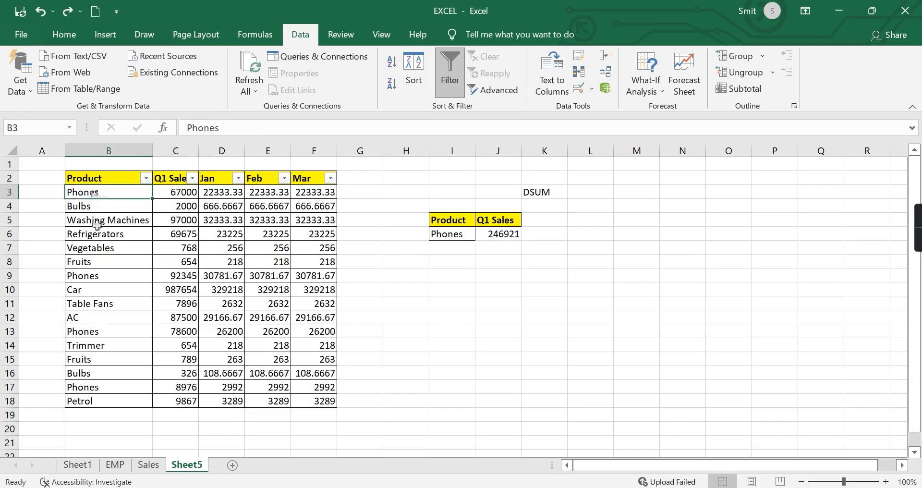
click(85, 277)
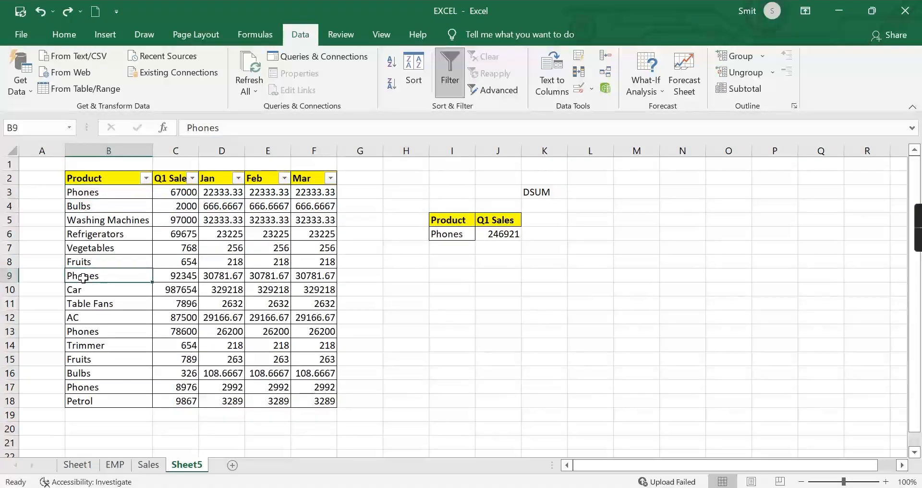
click(88, 332)
click(90, 390)
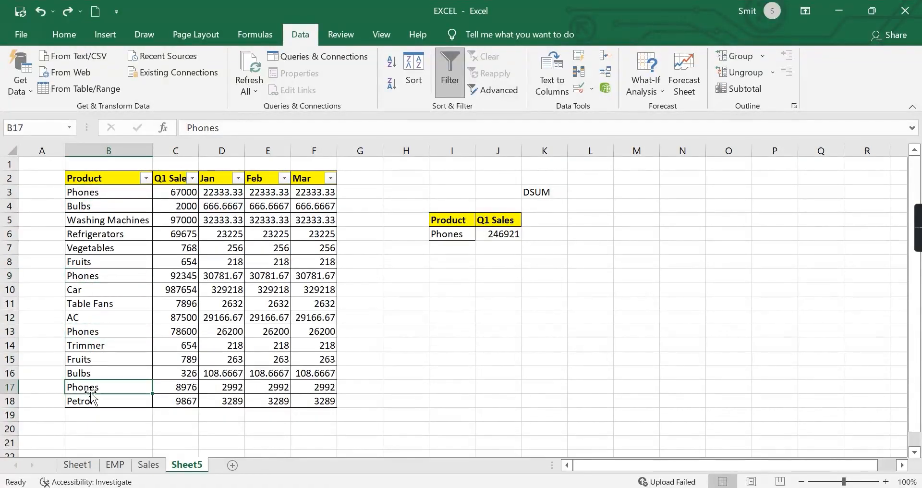
click(496, 234)
double_click(496, 234)
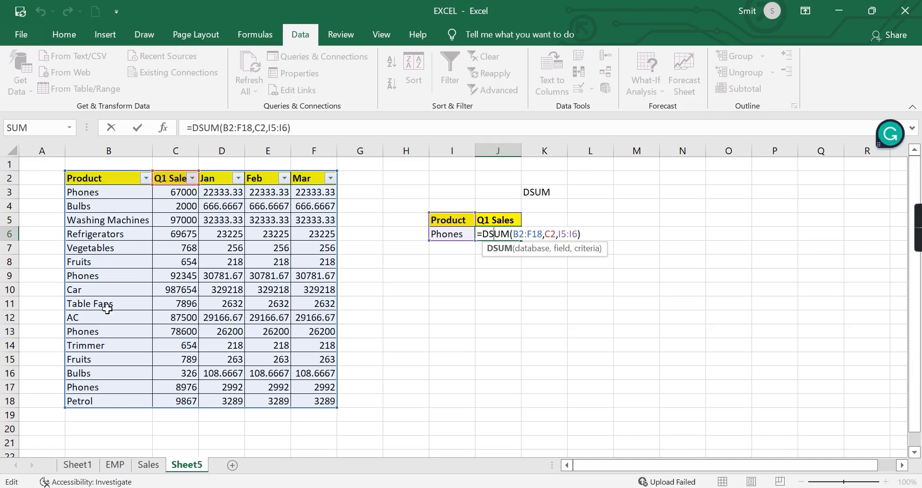
click(529, 302)
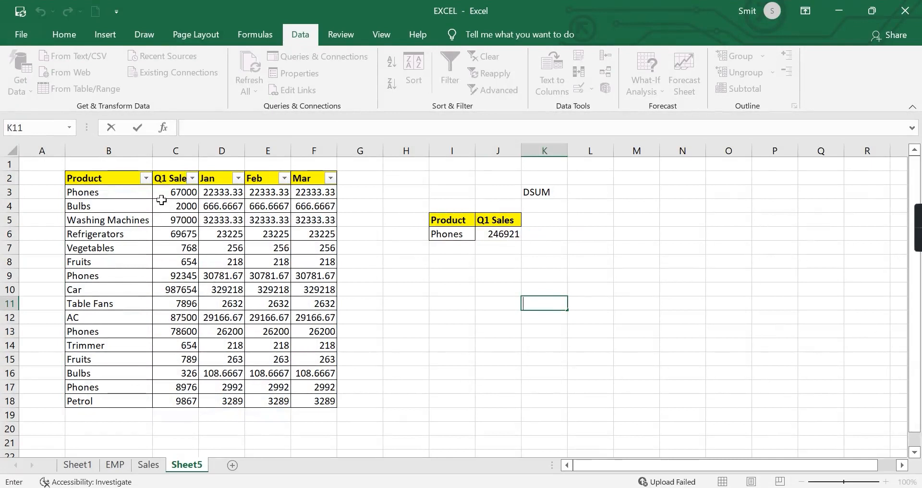
Select the Q1 Sales values of the Phones rows, C3, C9, C13 and C17, together to compare their sum with J6.
click(174, 192)
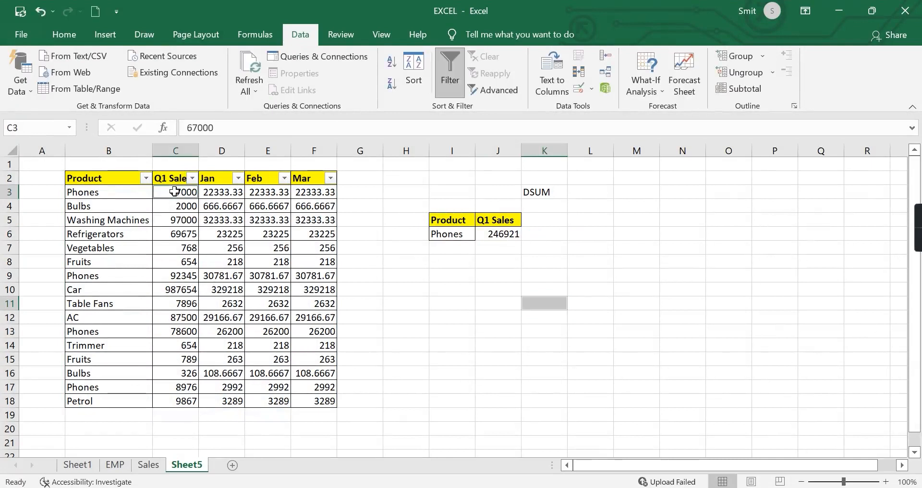
ctrl+click(175, 279)
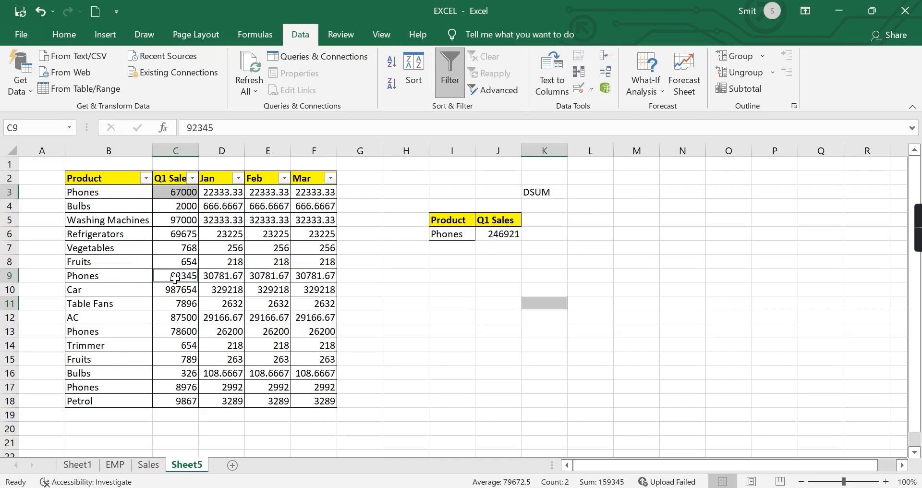
ctrl+click(172, 335)
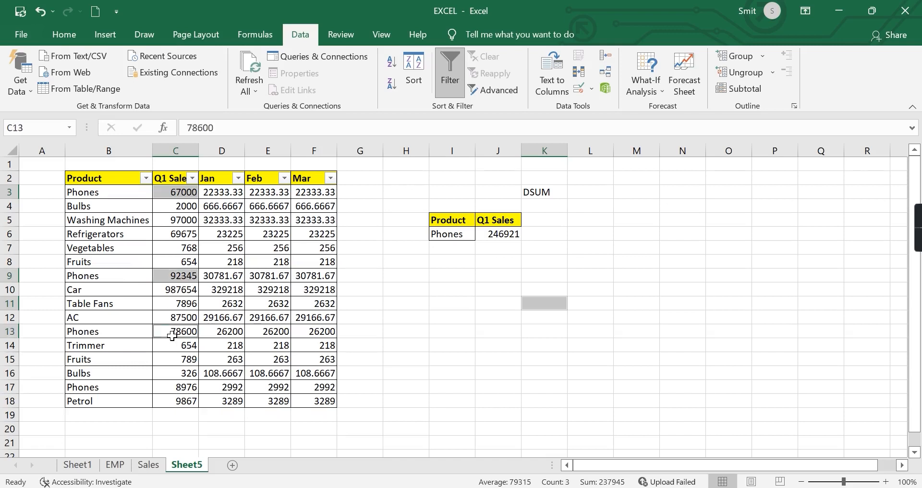
ctrl+click(177, 387)
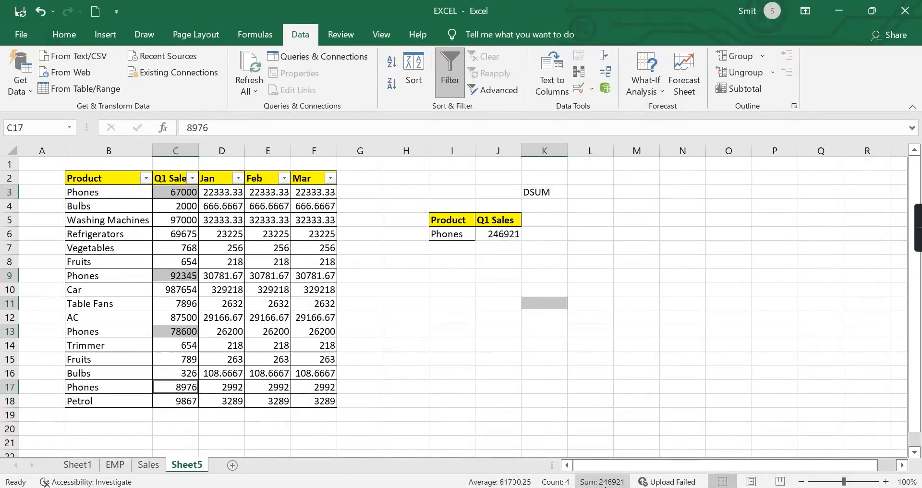
ctrl+click(648, 316)
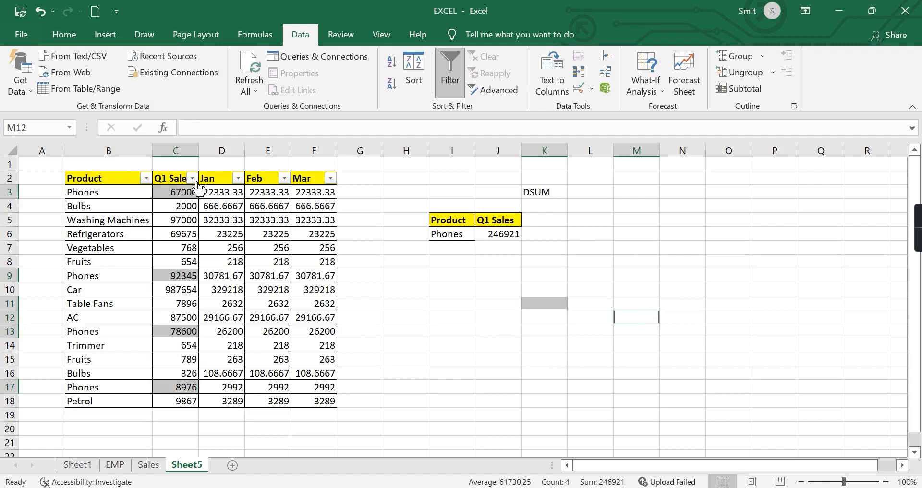
click(504, 289)
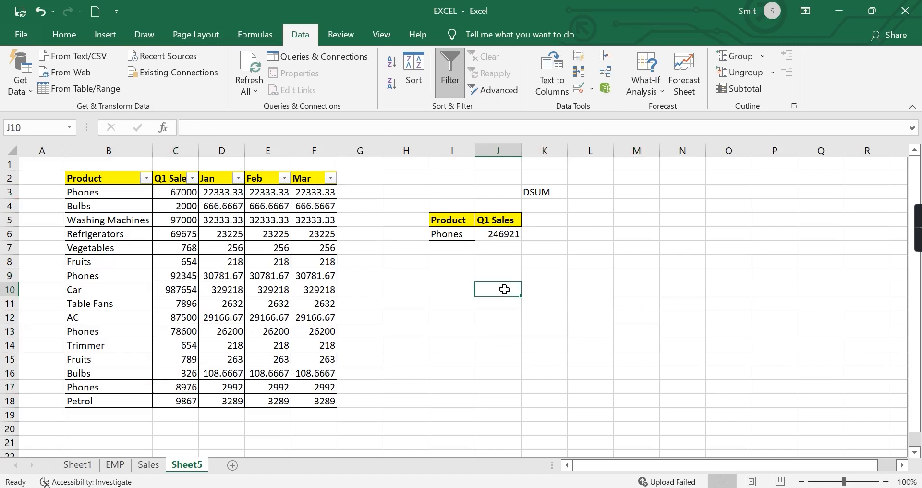
Filter the sales table by Product again so that only Phones is included.
click(145, 178)
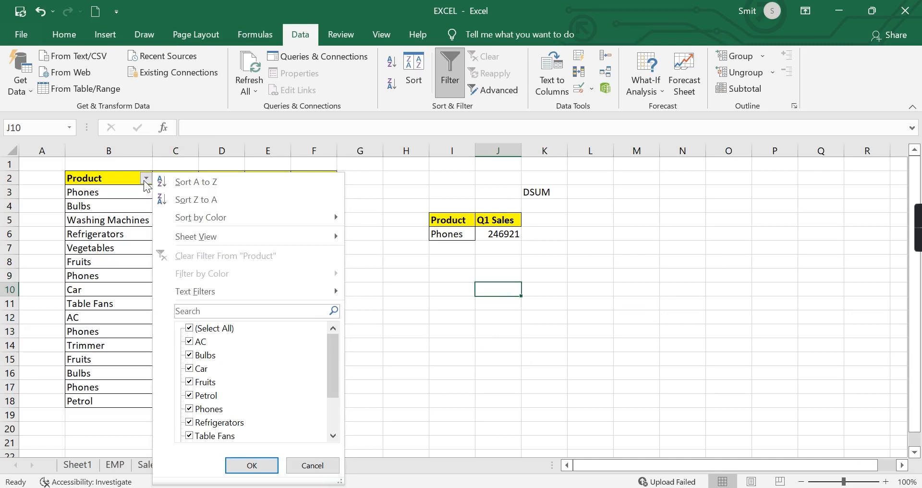
click(189, 328)
scroll(235, 409, down, 2)
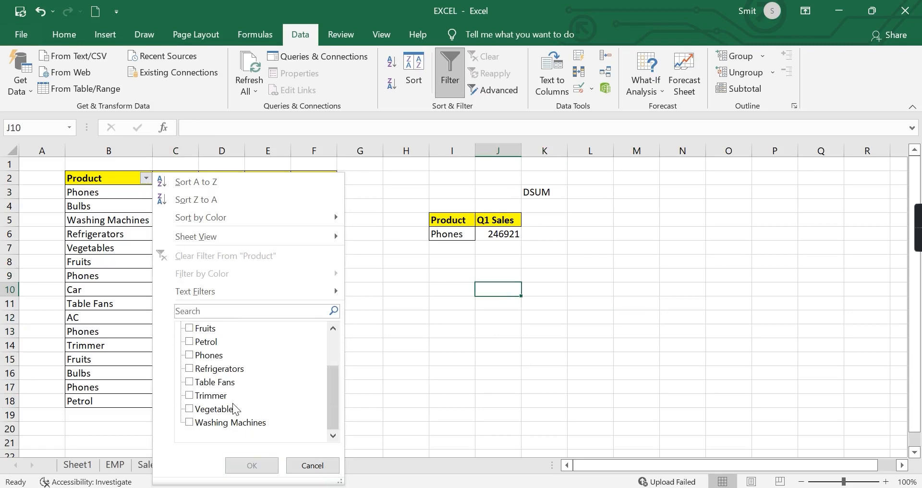
click(189, 357)
click(252, 465)
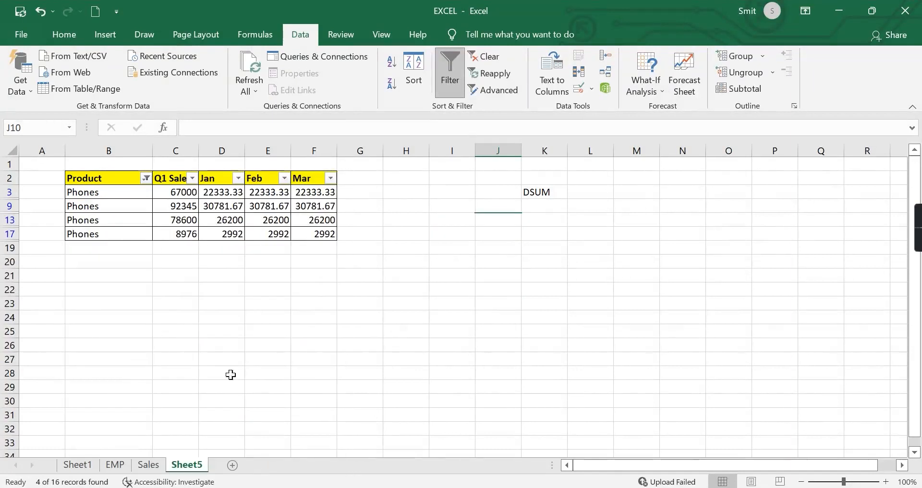
Insert an AutoSum total of the filtered Q1 Sales values in C20, using =SUBTOTAL(9,C3:C19).
click(176, 263)
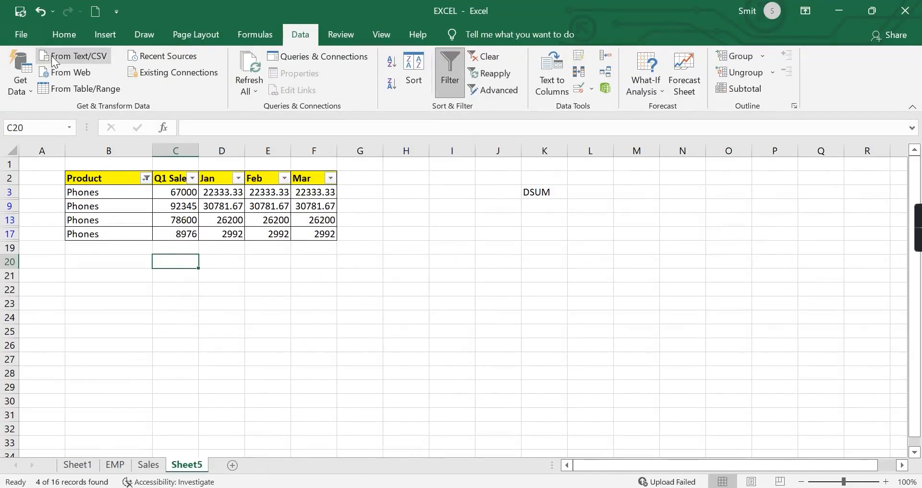
click(66, 33)
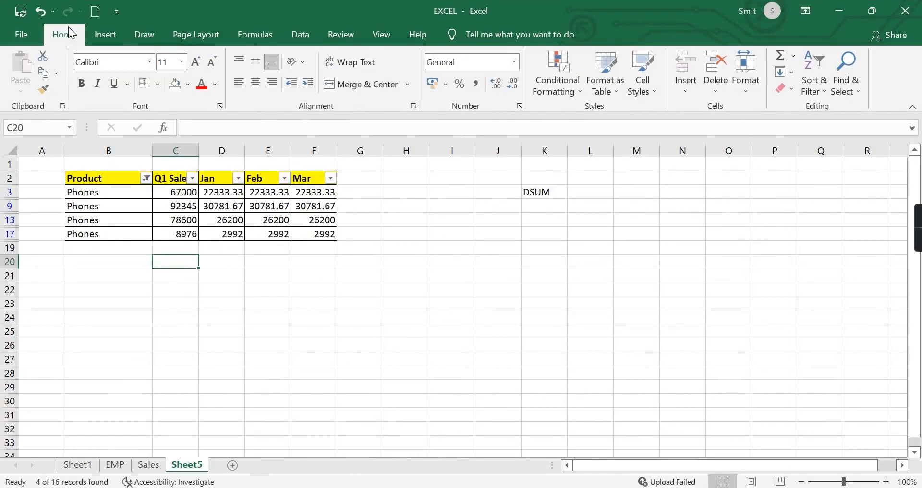
click(115, 28)
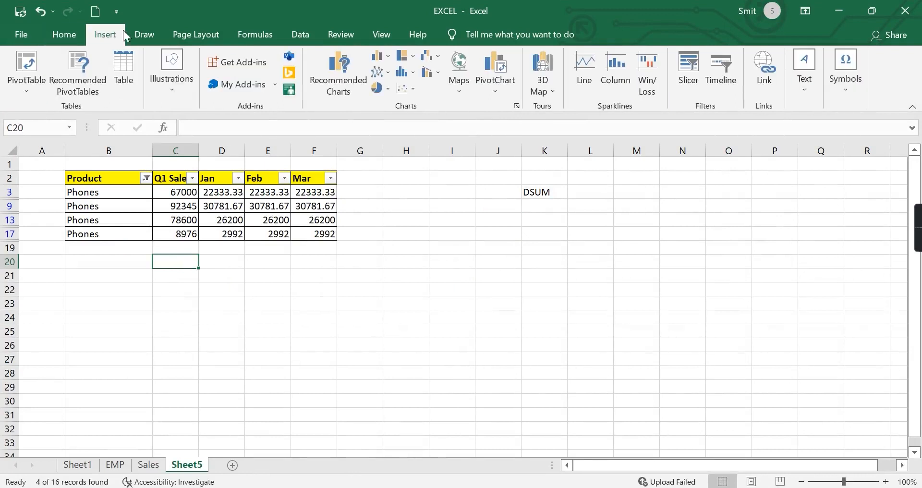
click(255, 34)
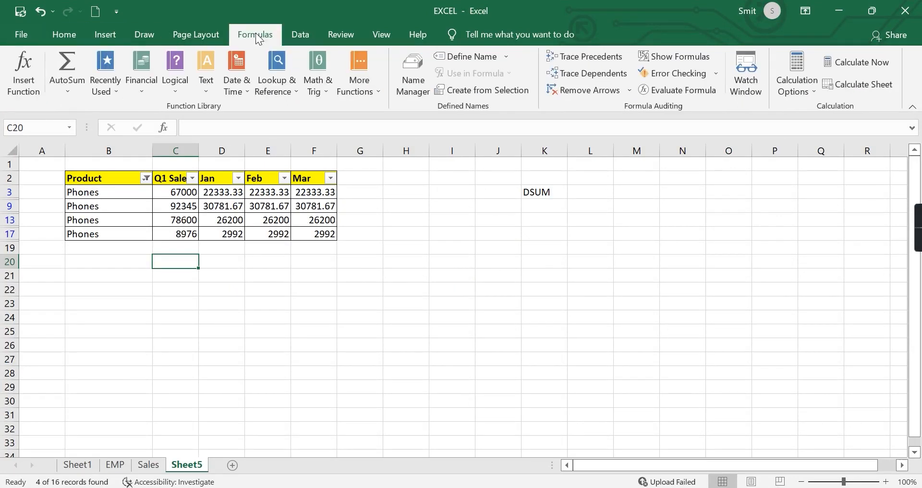
click(60, 68)
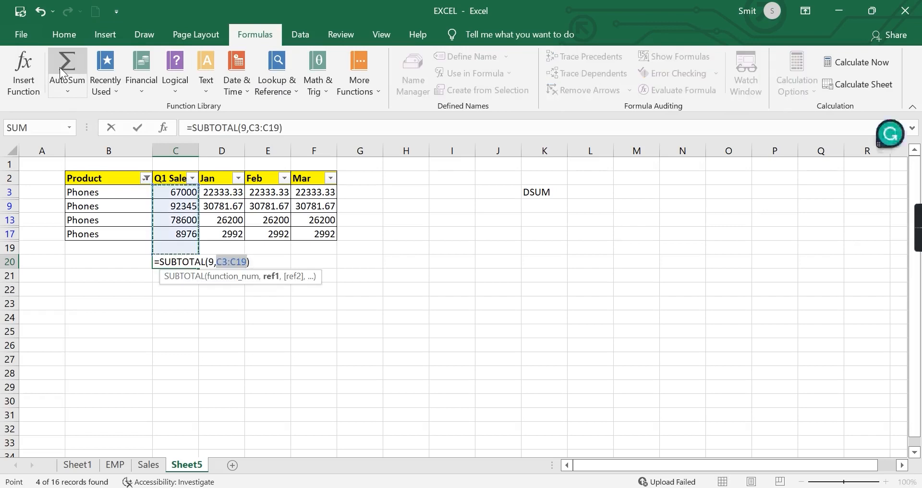
key(Return)
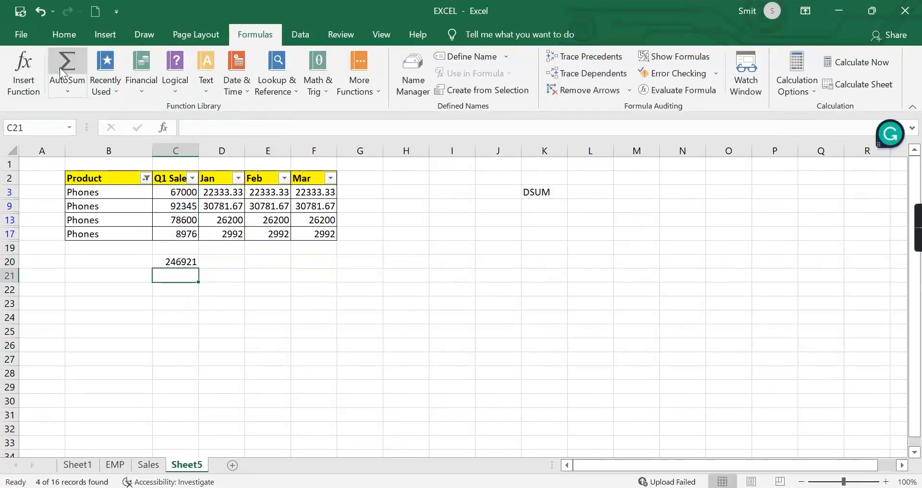
Replace the formula in C20 with =SUM(C3:C17) to compare a plain SUM over the filtered rows.
click(179, 264)
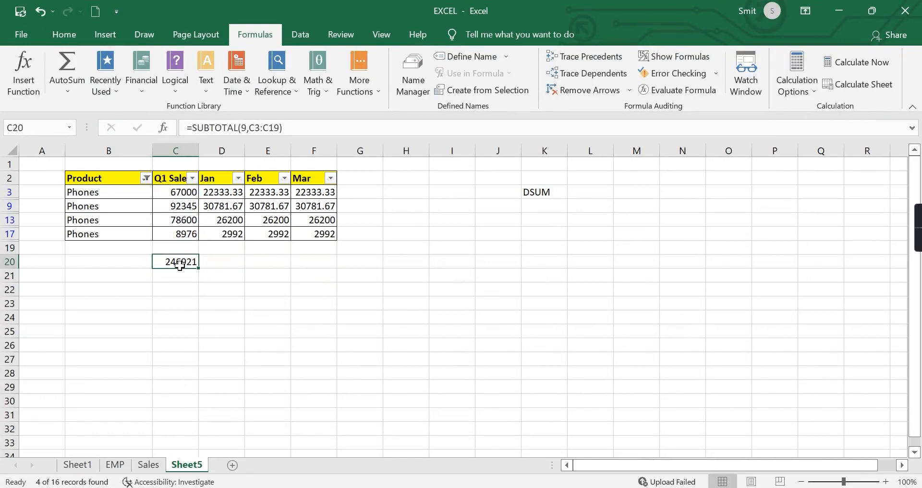
text(=)
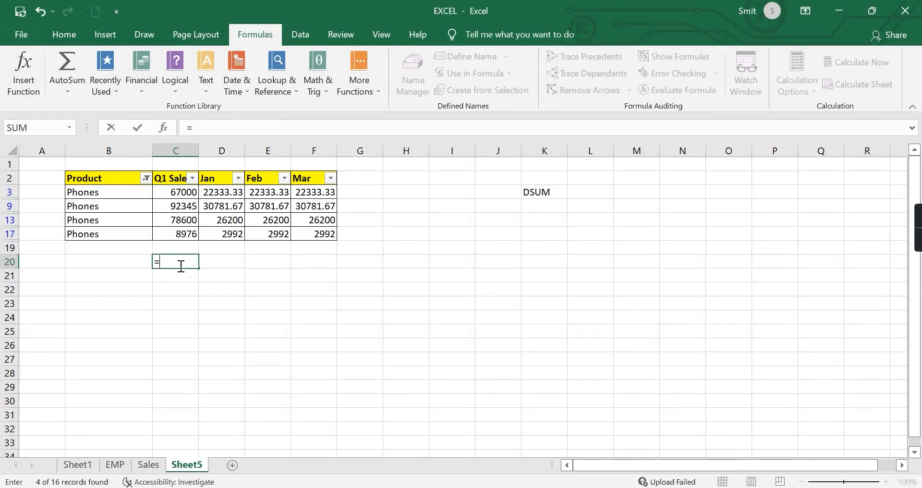
text(SUM)
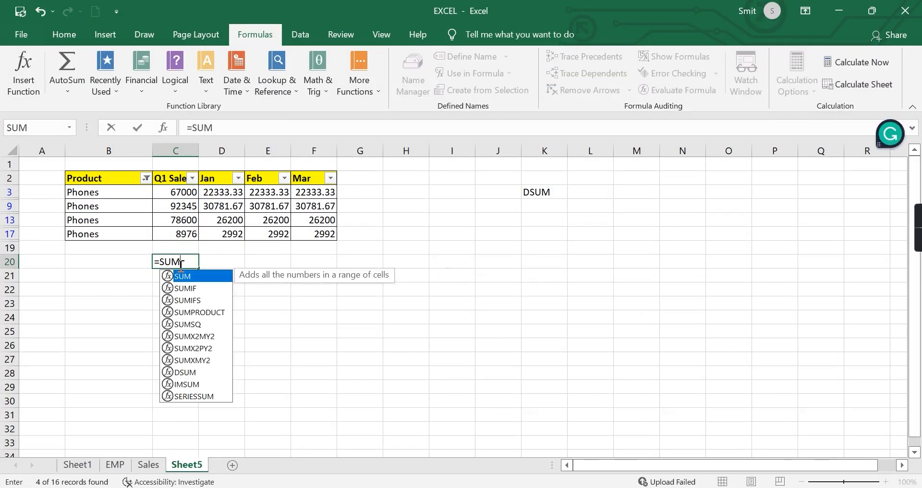
text(()
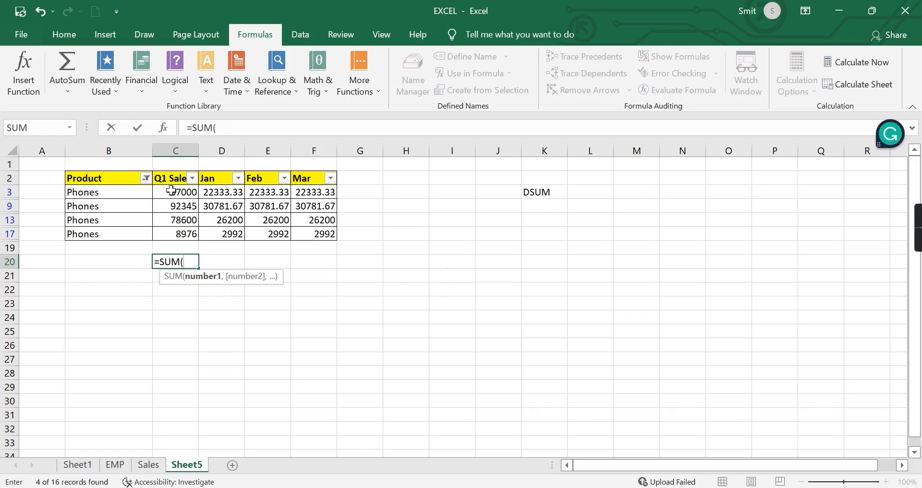
drag(172, 190, 171, 229)
text())
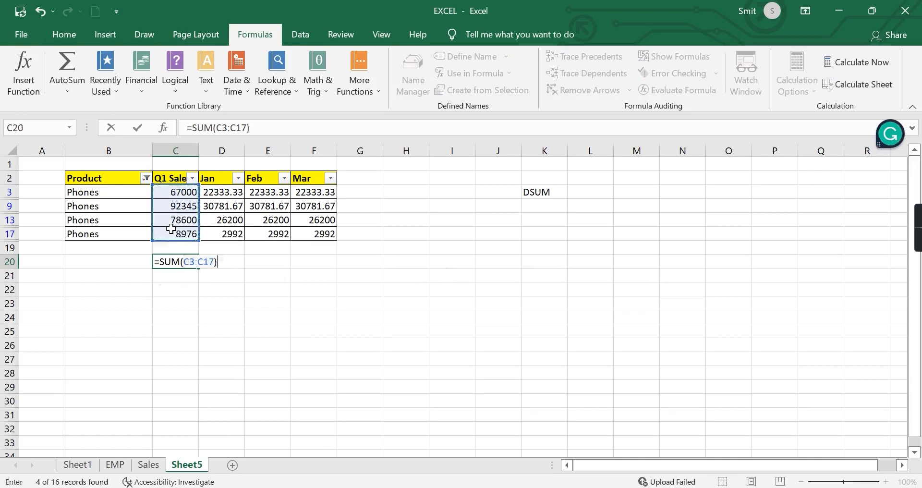
key(Return)
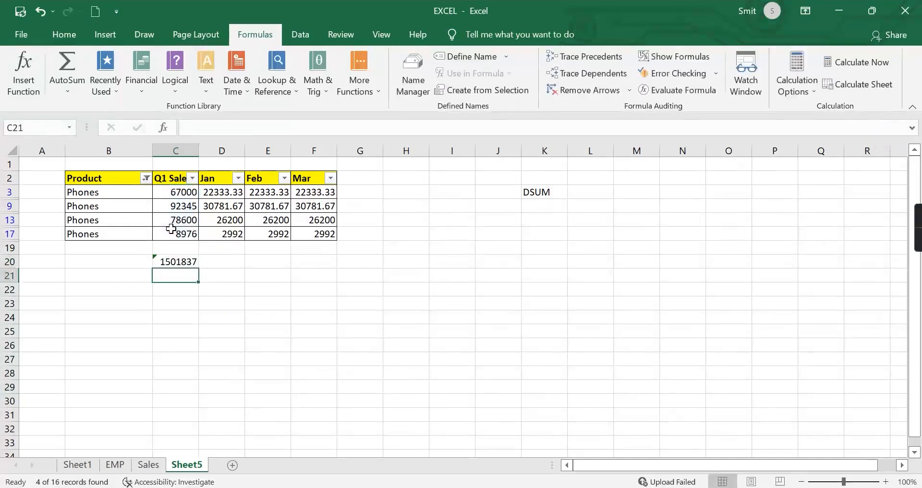
Clear C20 and select the visible Q1 Sales values from C3 to C17 to check their sum.
click(178, 259)
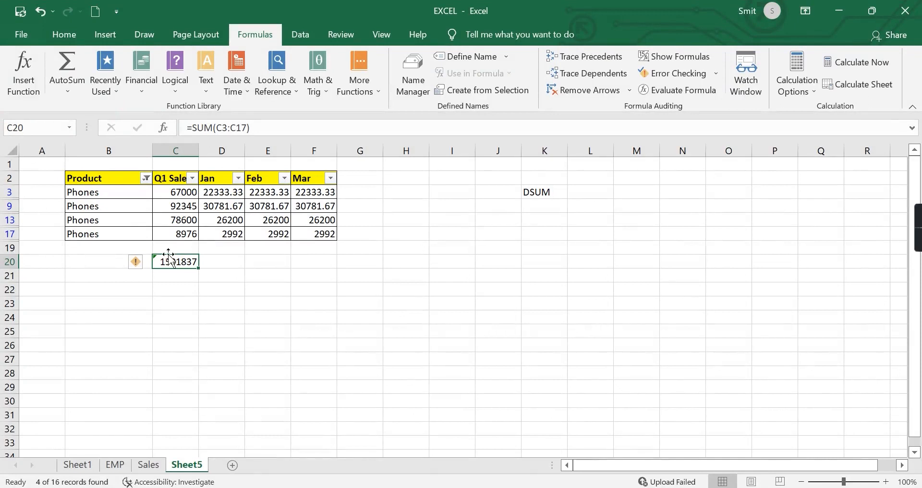
key(Delete)
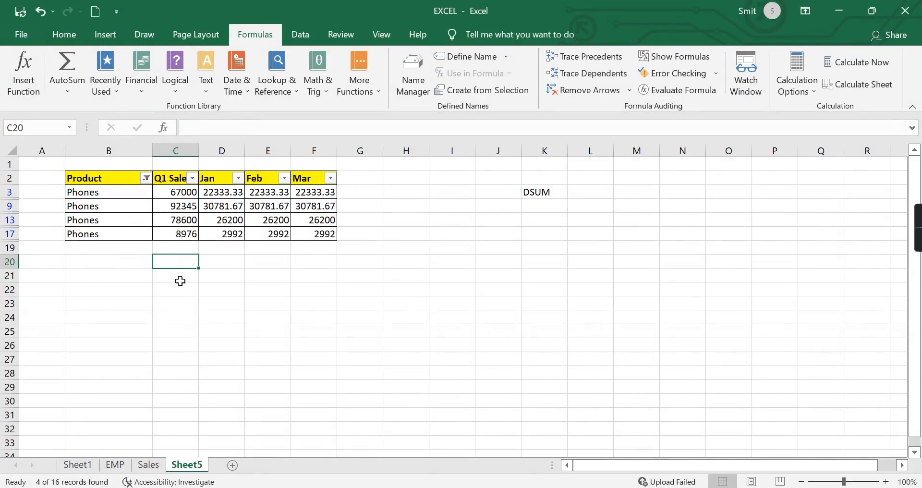
drag(168, 192, 170, 233)
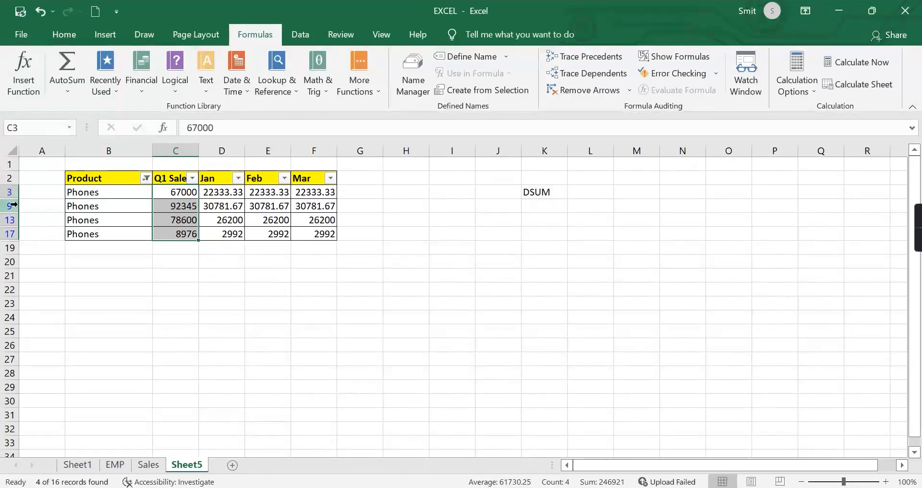
Enter =SUM(C3,C17) in C20, with the two cells as separate arguments.
click(171, 266)
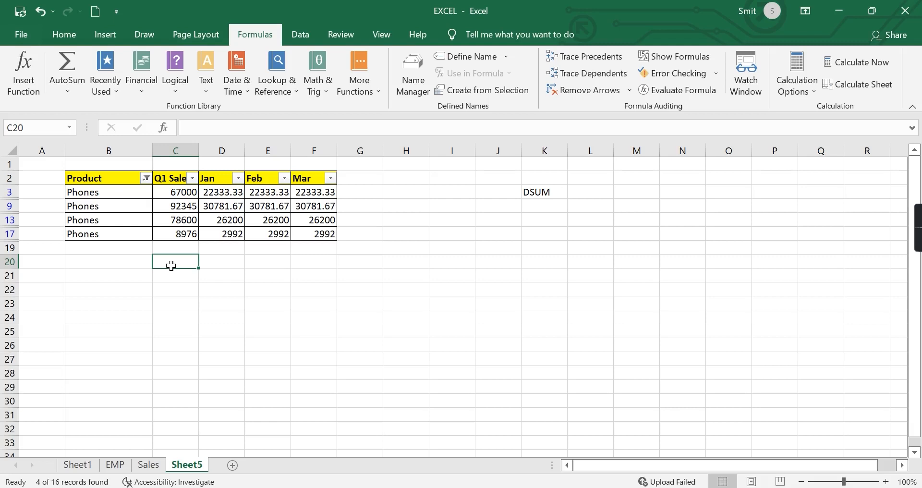
text(=)
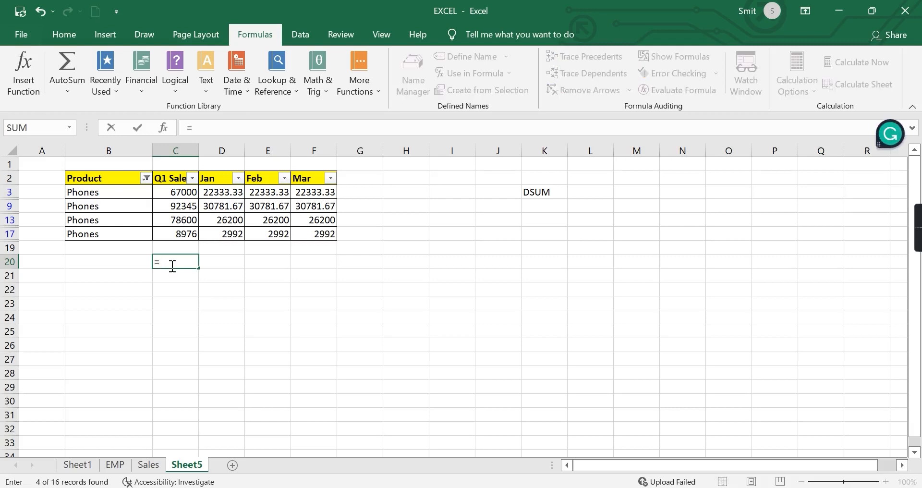
text(SU)
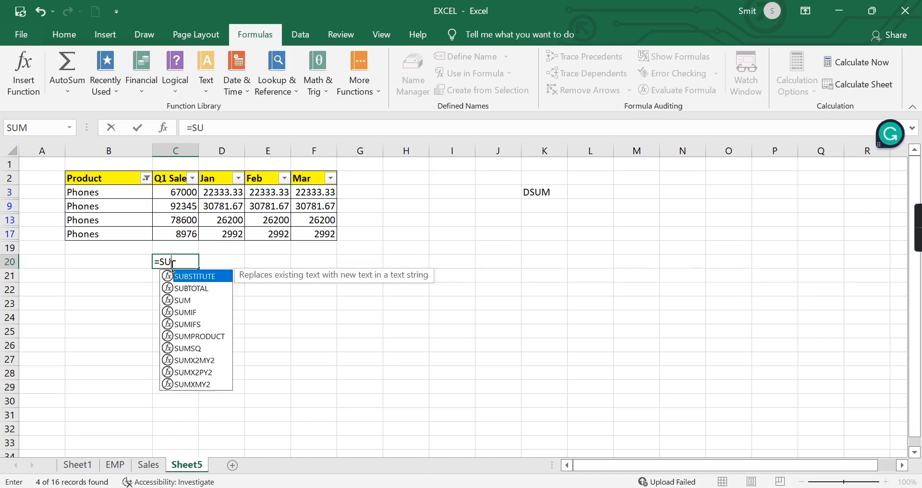
text(M()
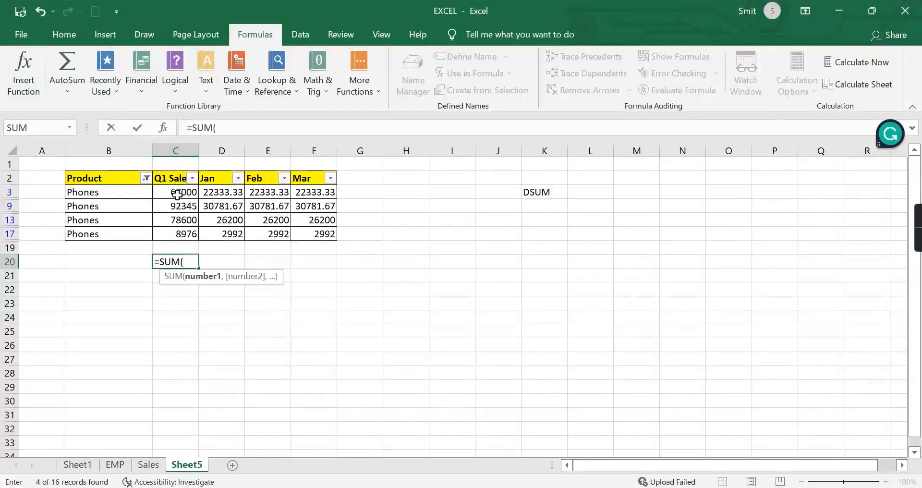
text(C3:)
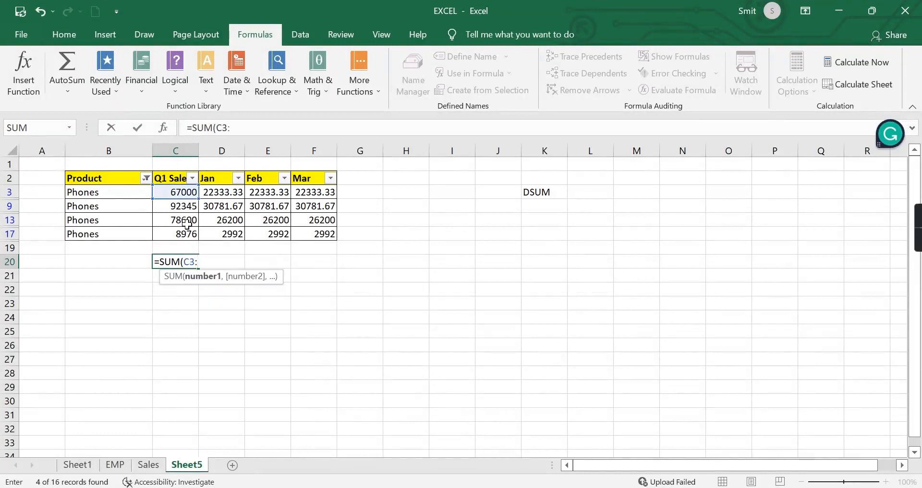
key(BackSpace)
text(,)
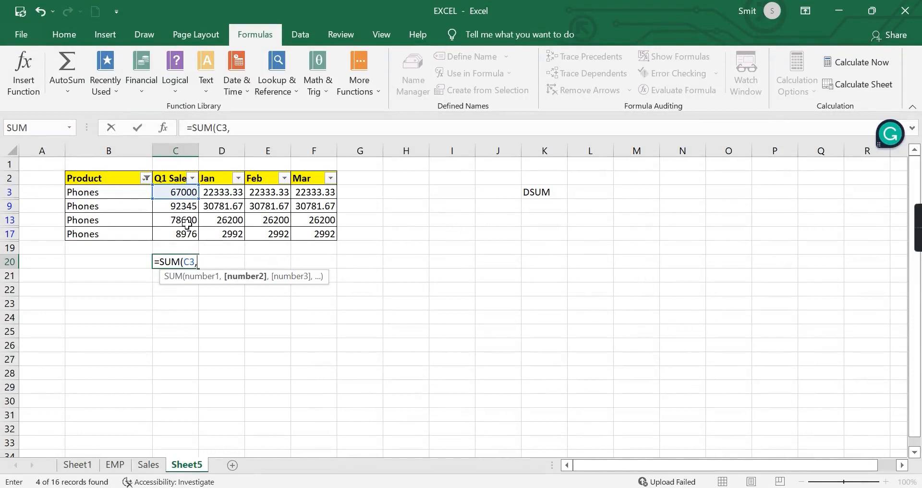
text(C17)
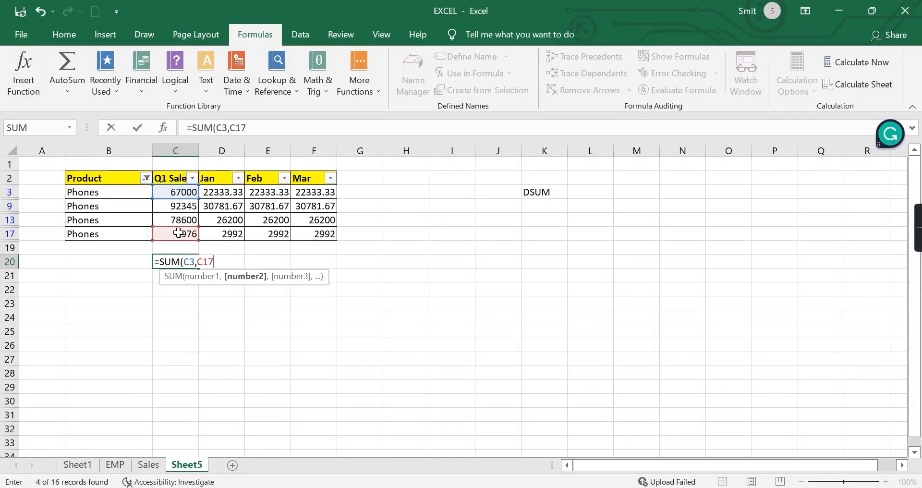
text())
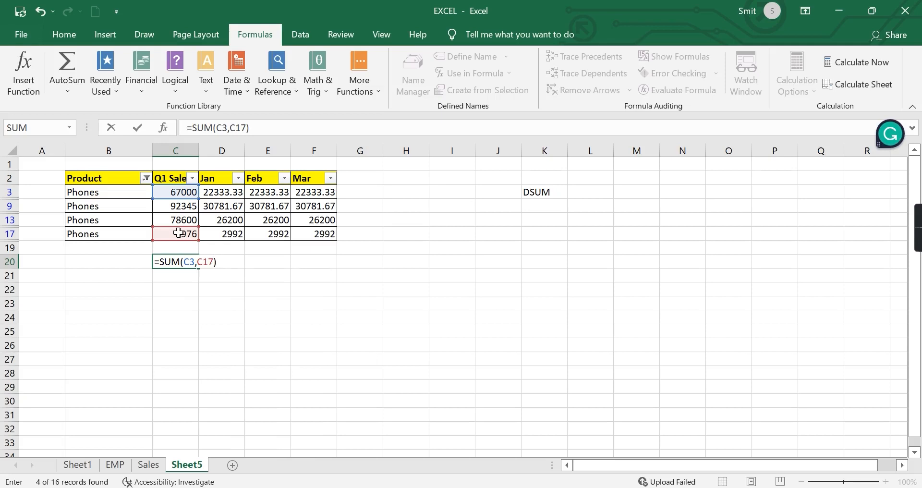
key(Return)
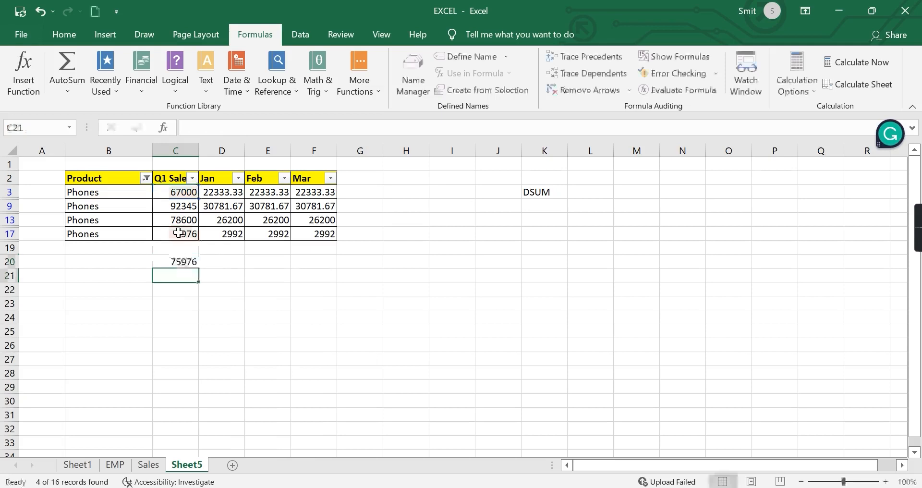
Edit the SUM formula in C20 to add each visible Phones value separately, as =SUM(C3,C9,C13,C17).
click(179, 261)
double_click(179, 261)
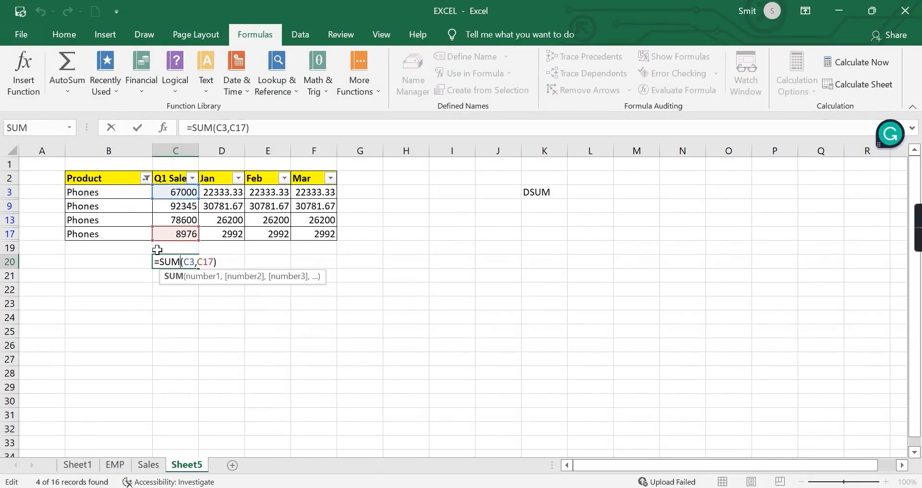
click(216, 261)
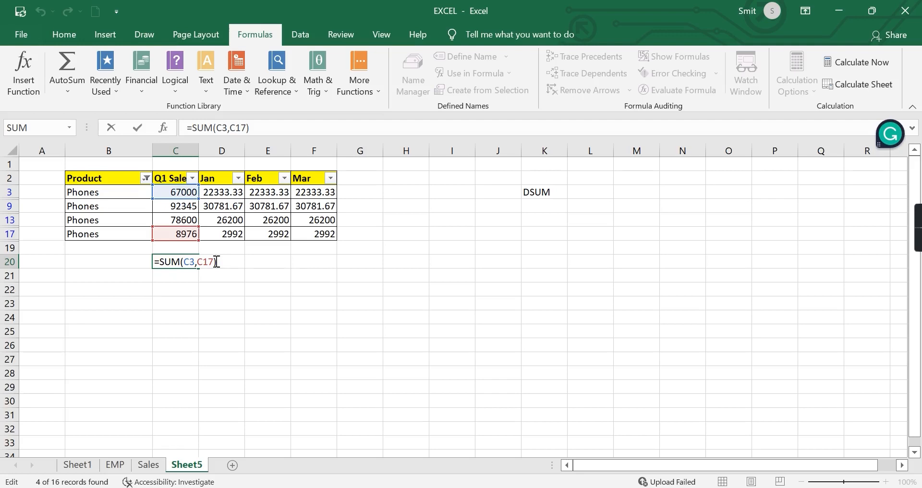
click(215, 261)
key(BackSpace)
key(BackSpace)
key(BackSpace)
click(180, 206)
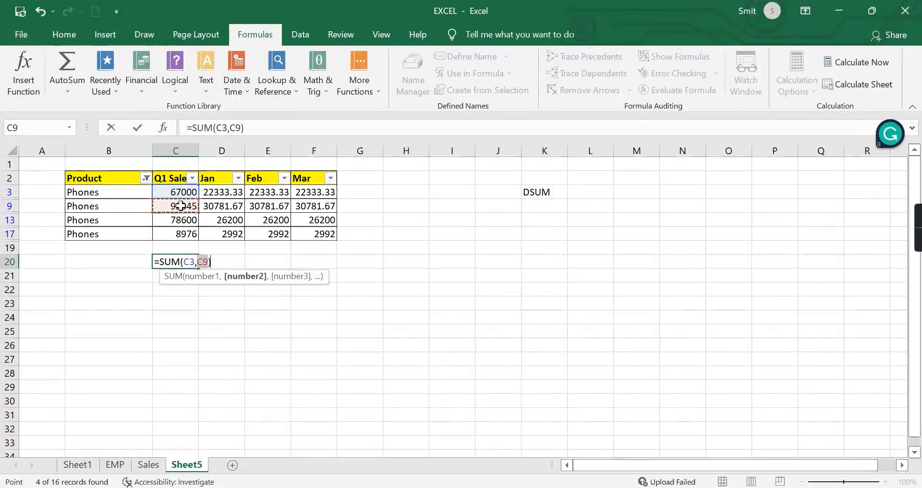
text(,)
click(179, 217)
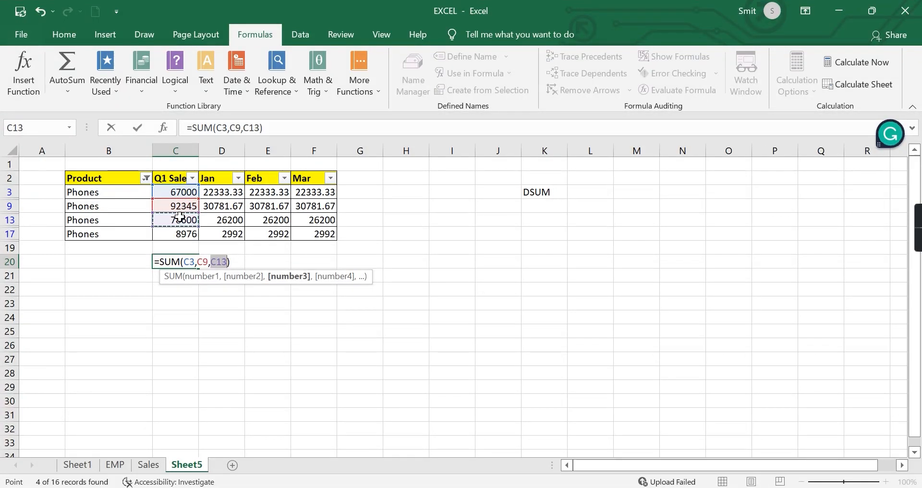
text(,)
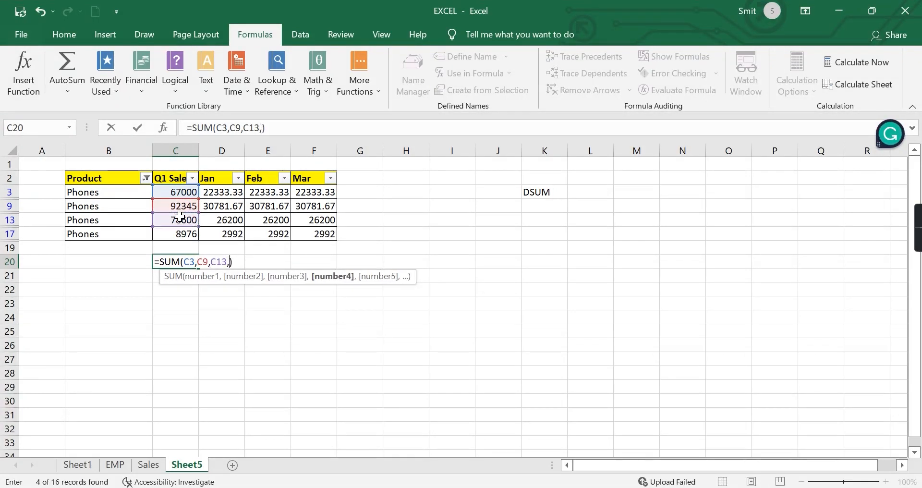
click(177, 232)
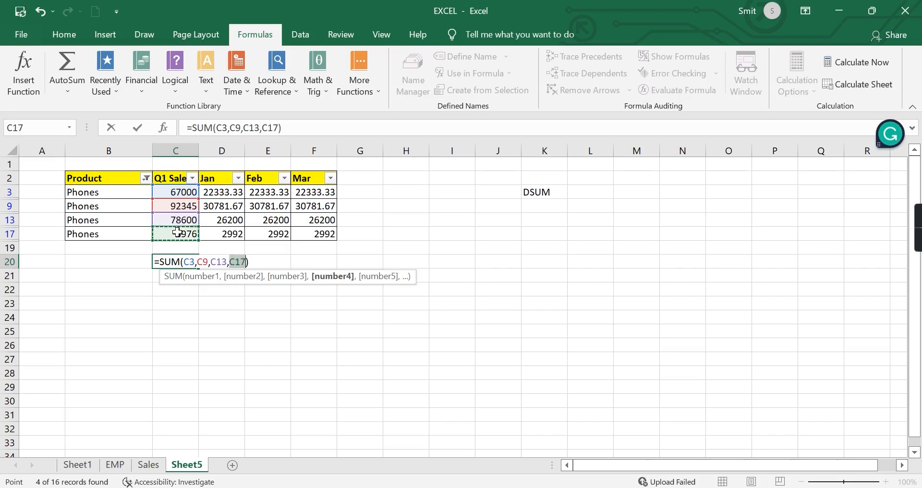
key(Return)
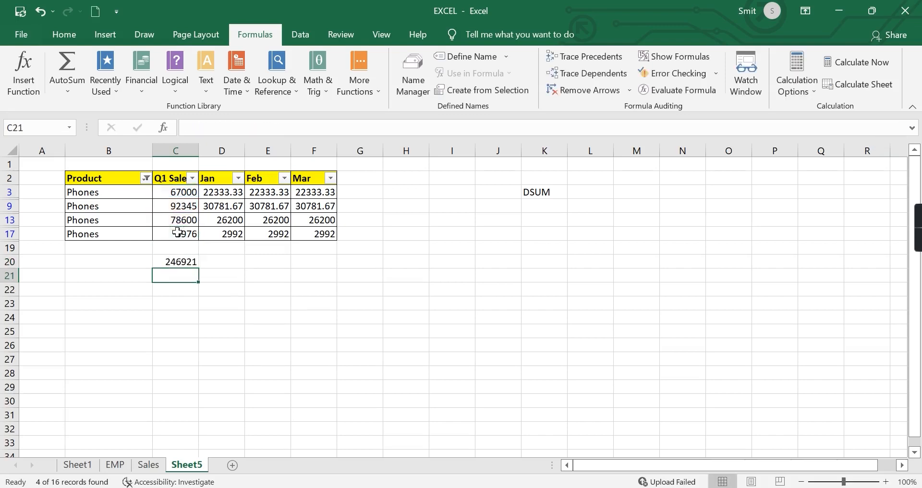
Enter =SUM(C3:C17) in C22 and review the formula.
click(180, 261)
click(173, 286)
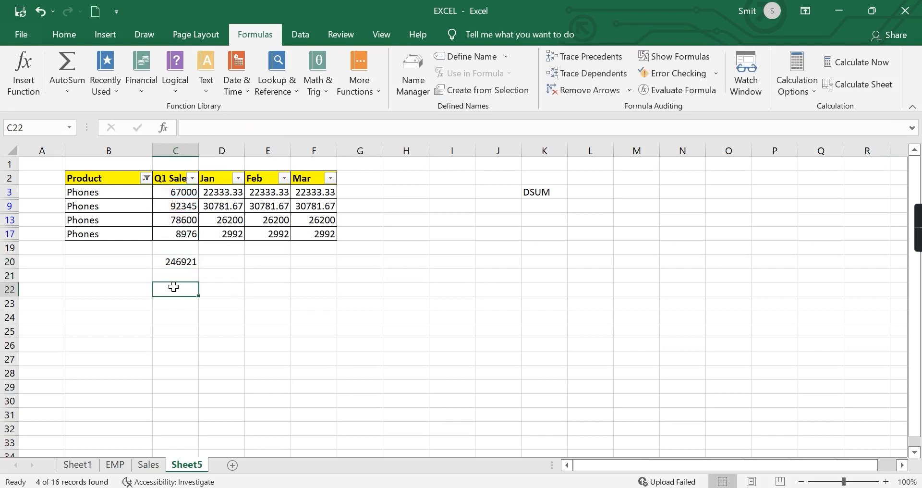
text(=SU)
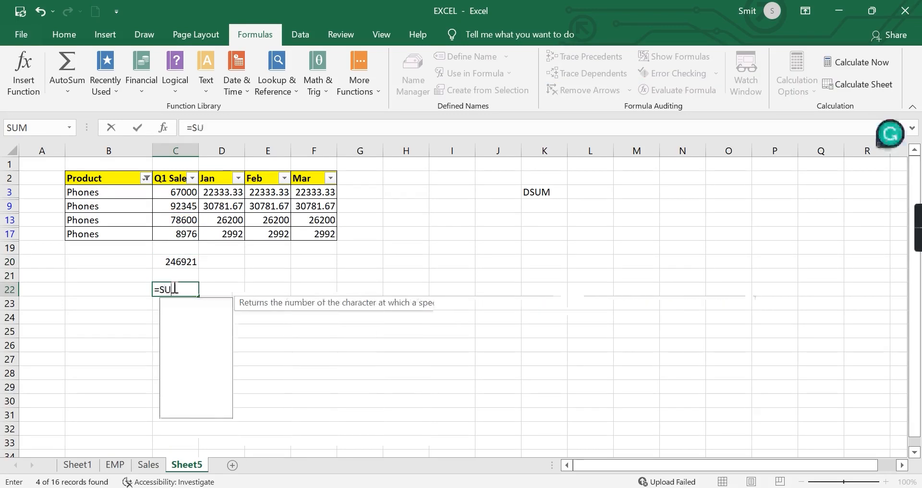
text(M()
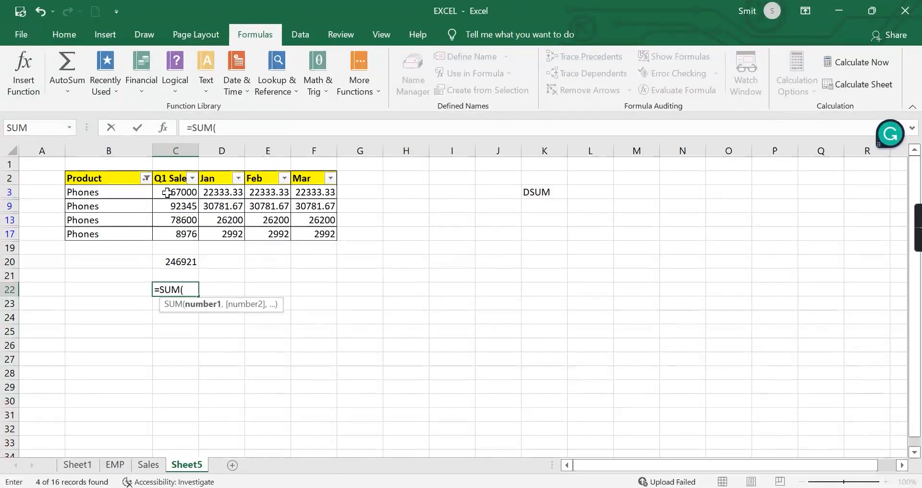
drag(169, 192, 169, 234)
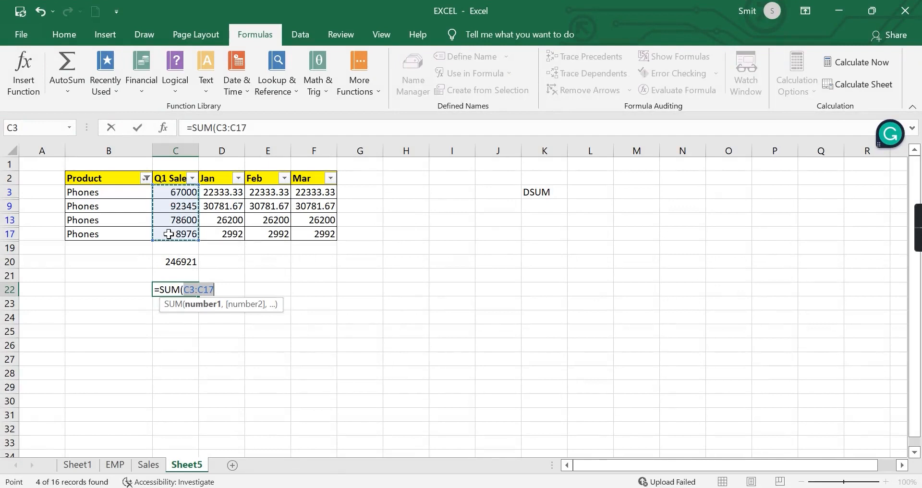
text())
key(ctrl+Return)
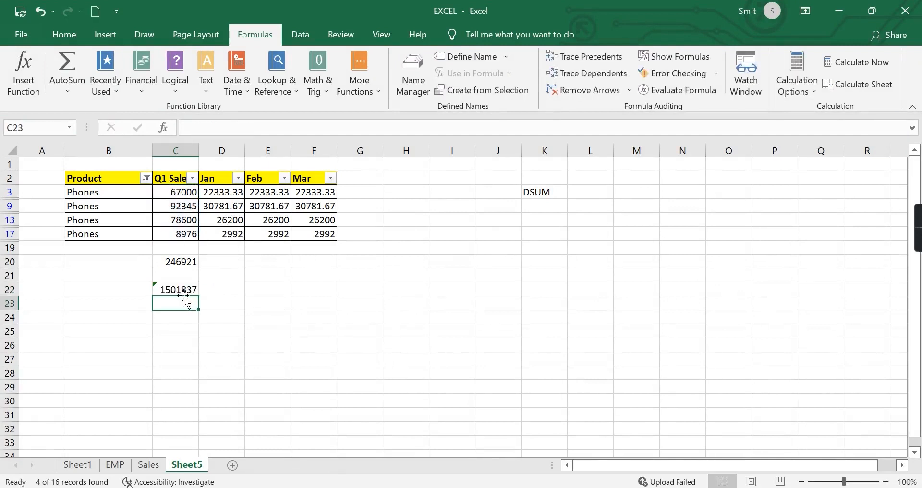
click(173, 288)
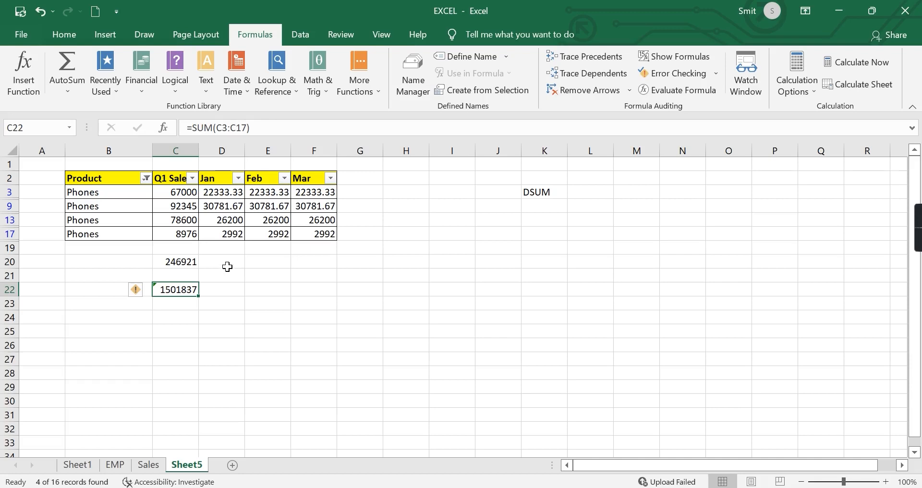
Insert an AutoSum in C24, accepting the suggested formula =SUBTOTAL(9,C22).
click(166, 314)
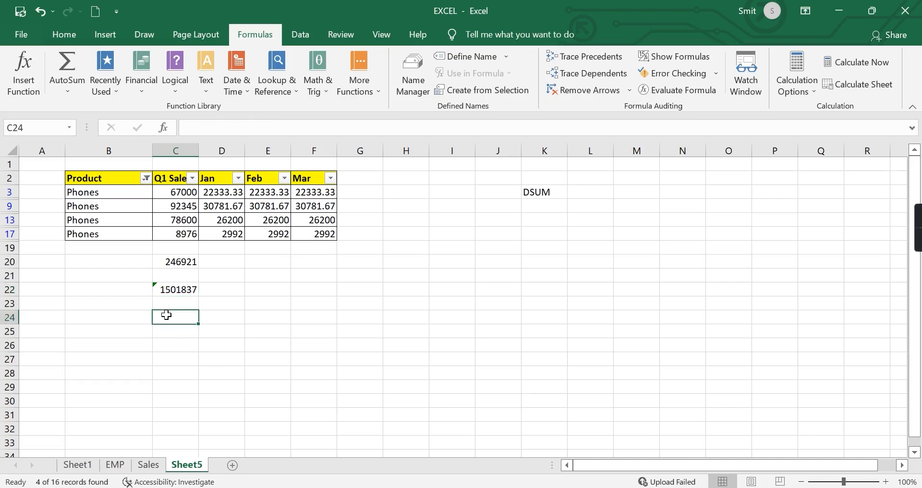
click(73, 55)
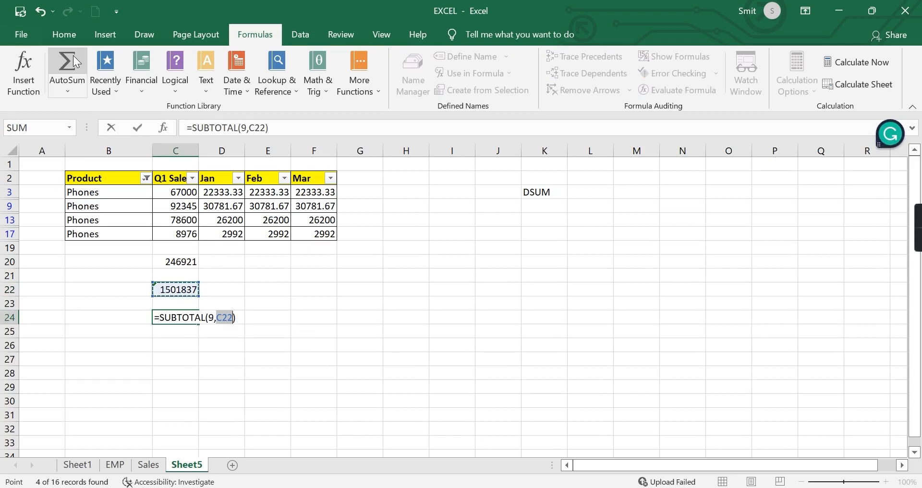
key(Return)
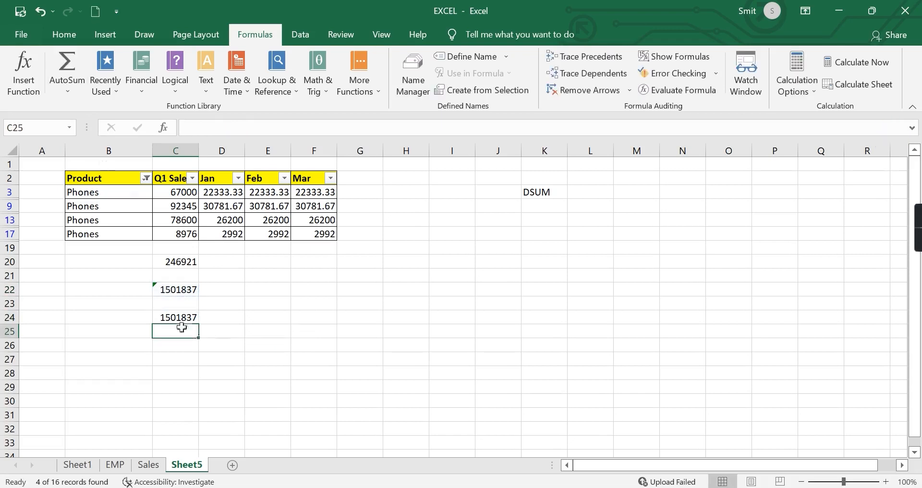
click(172, 277)
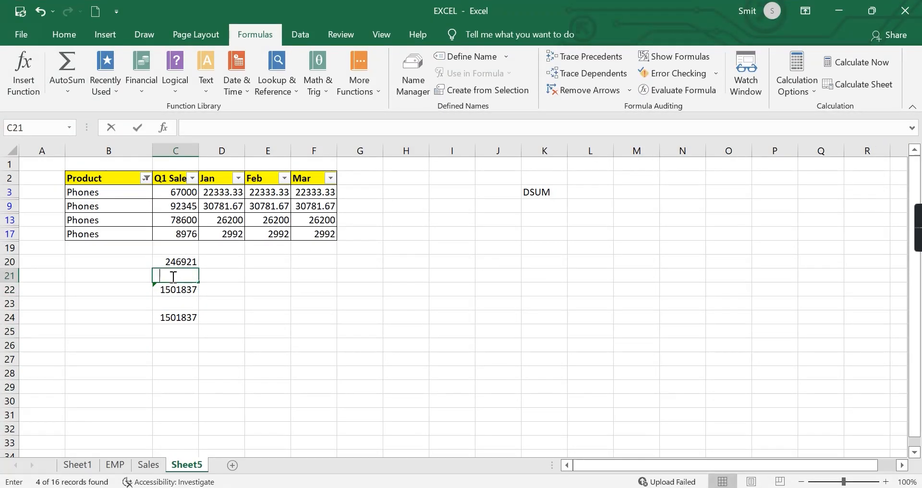
text(=)
click(166, 250)
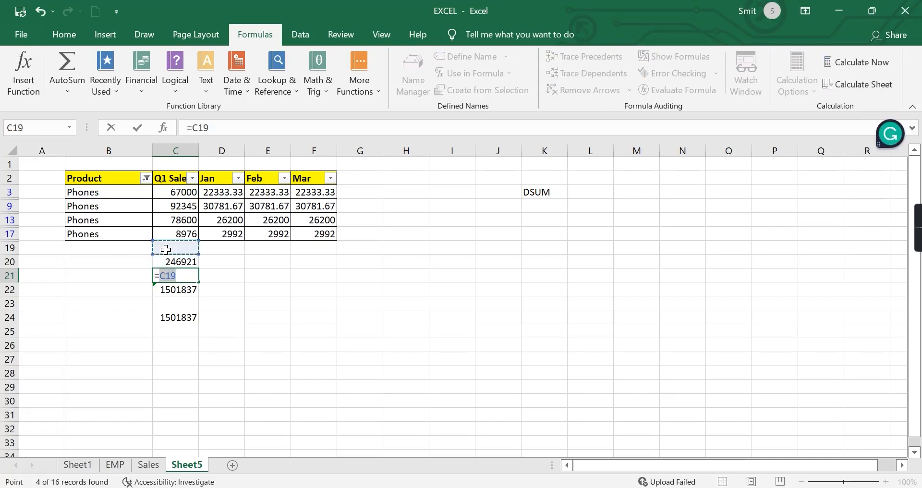
key(Escape)
click(165, 249)
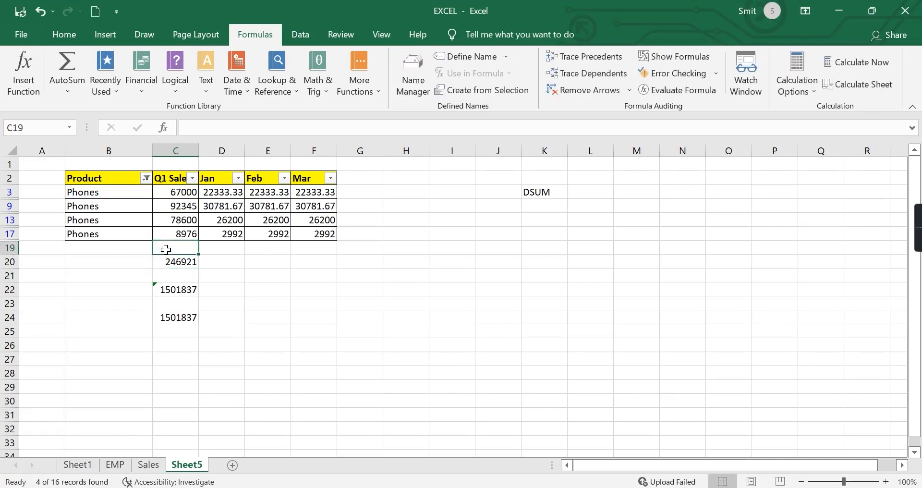
text(=)
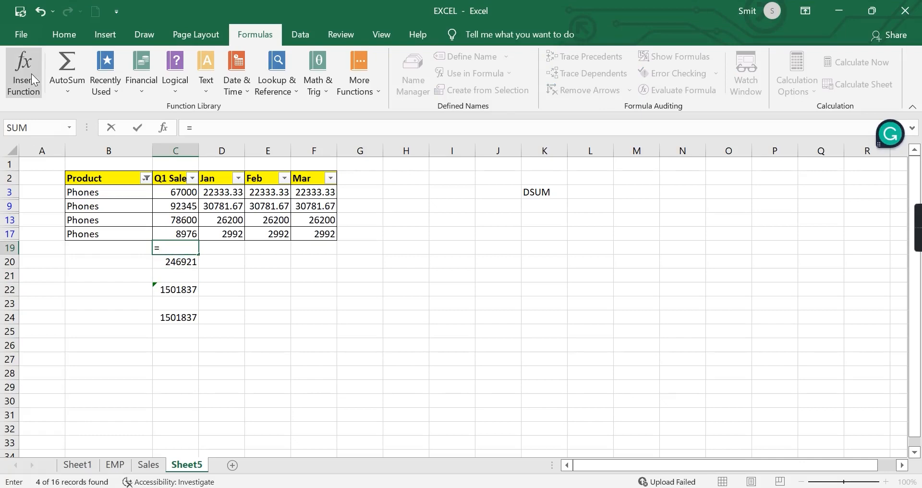
click(59, 68)
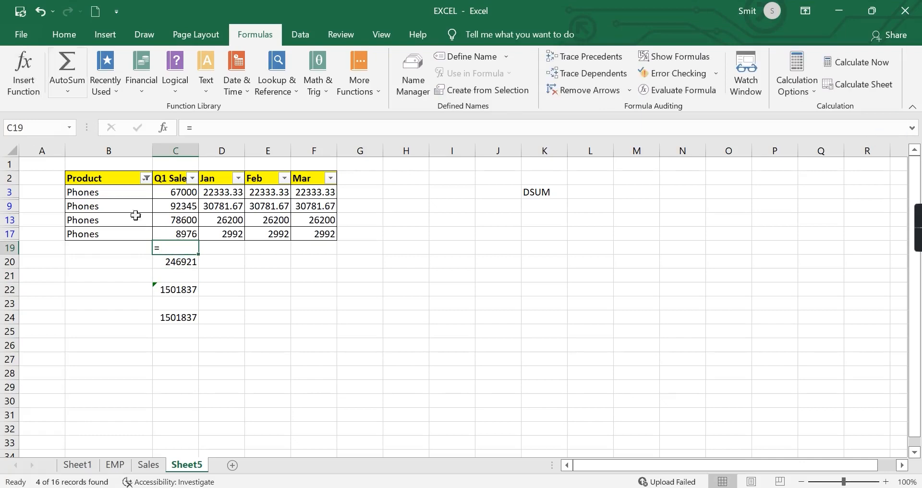
double_click(183, 249)
key(BackSpace)
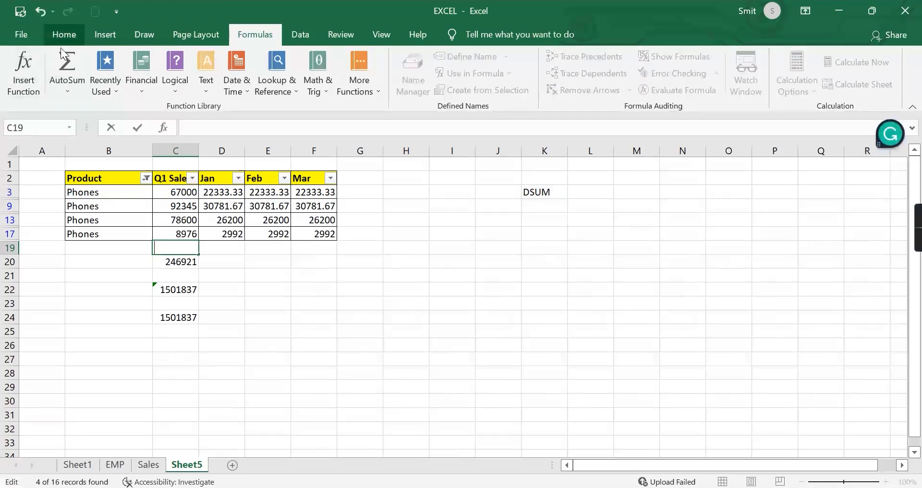
key(Escape)
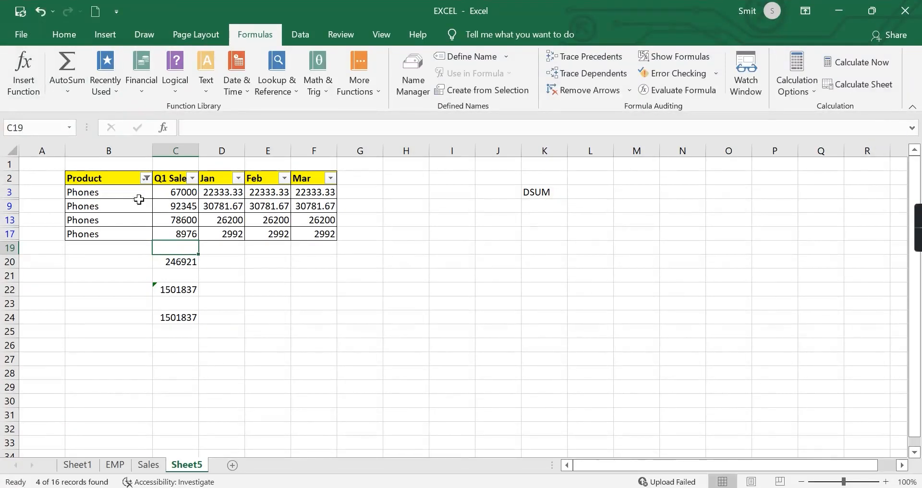
Use AutoSum on the visible Q1 Sales values from C3 through the empty cell C19 to insert a SUBTOTAL formula there.
click(175, 262)
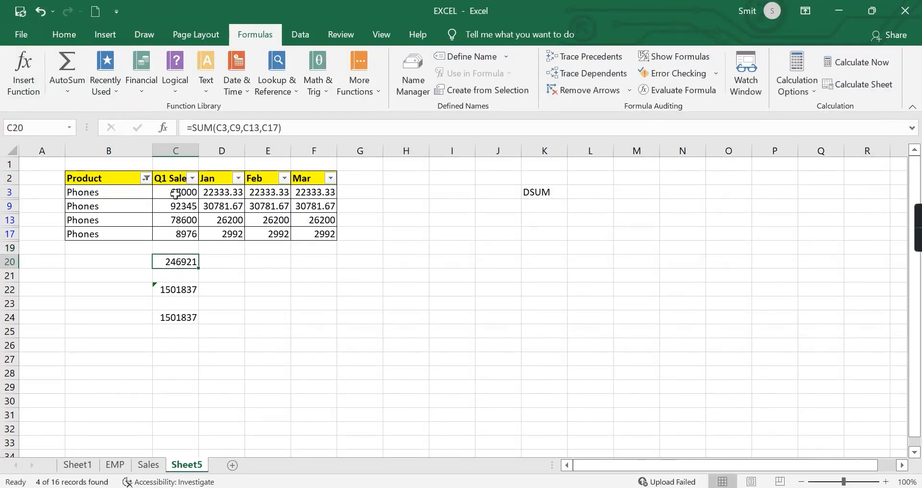
drag(173, 192, 175, 247)
click(58, 68)
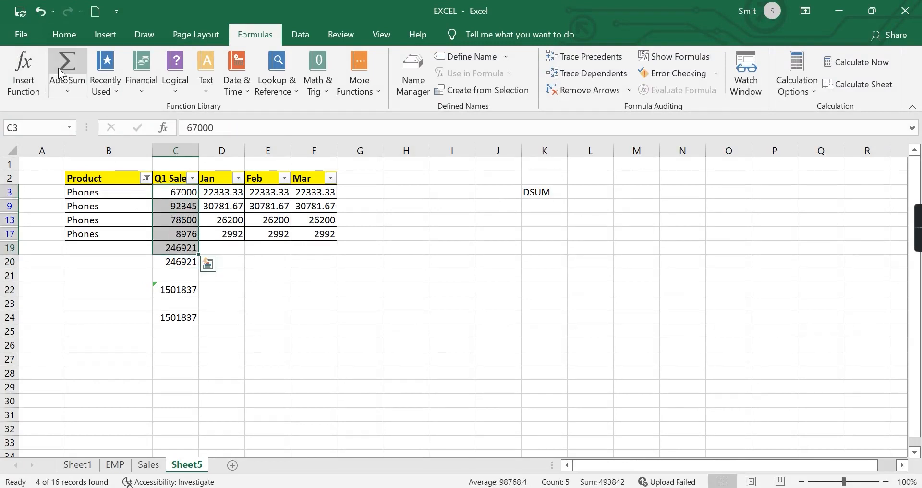
click(239, 291)
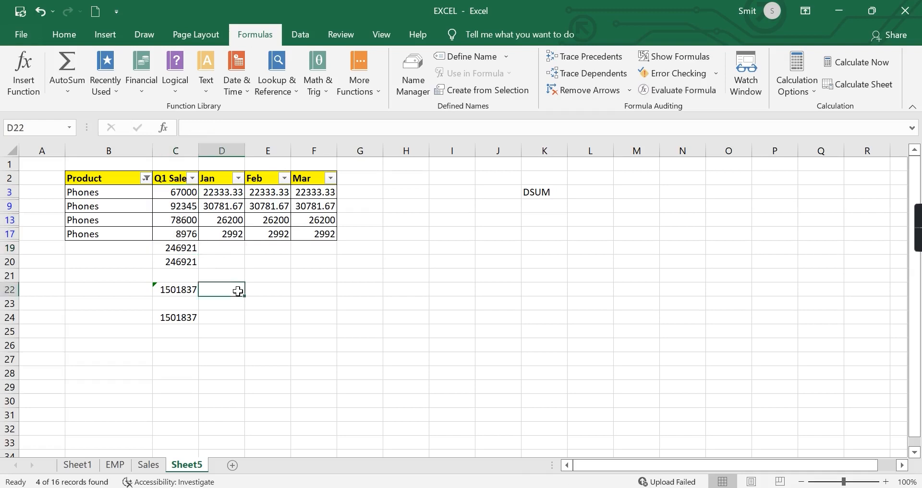
Compare the formulas behind the totals in C19, C22 and C20.
click(178, 248)
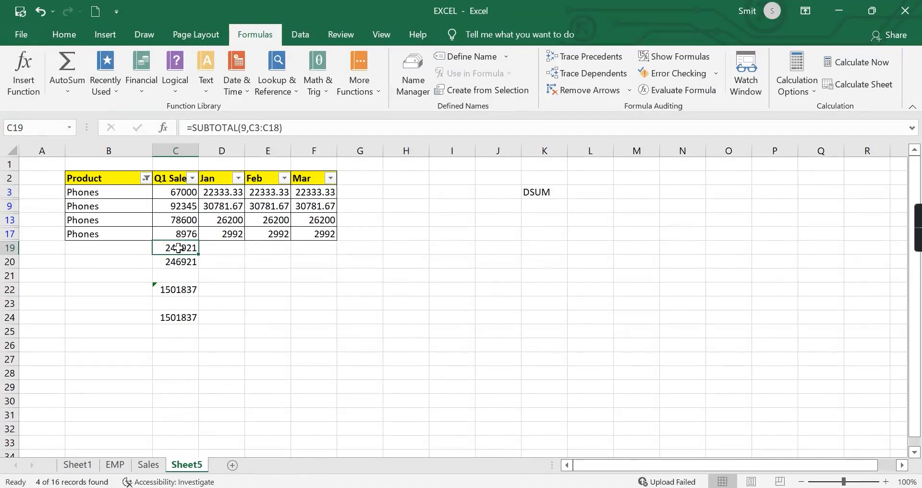
click(172, 290)
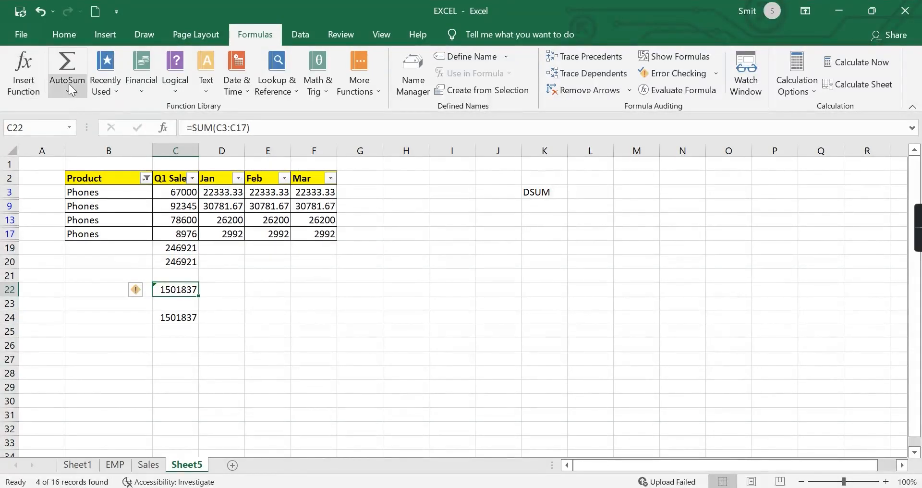
click(185, 262)
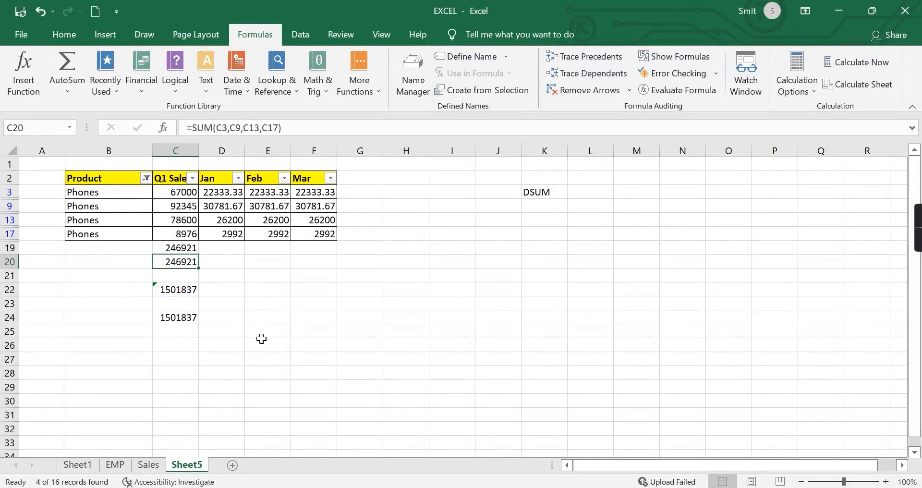
Undo all the trial SUM and SUBTOTAL formulas below the table, as well as the Phones filter on the Product column.
key(ctrl+z)
key(ctrl+z)
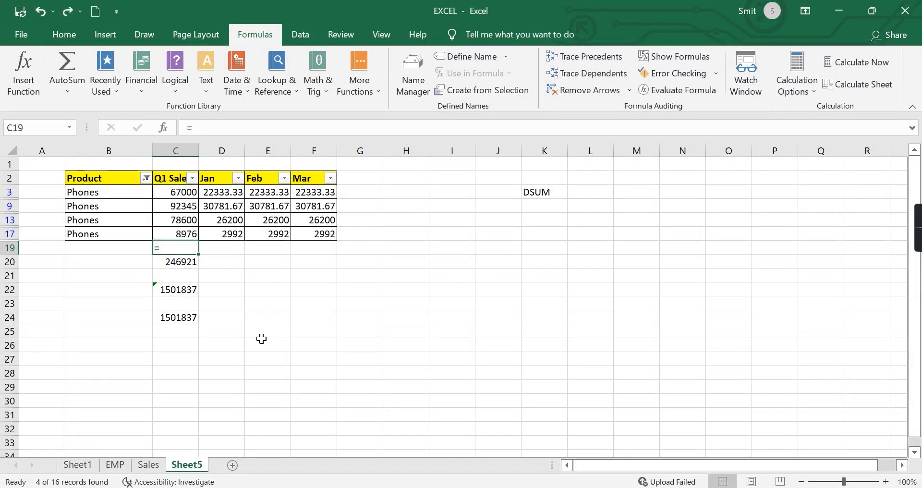
click(261, 340)
key(ctrl+z)
key(ctrl+z)
key(ctrl+z)
key(ctrl+z)
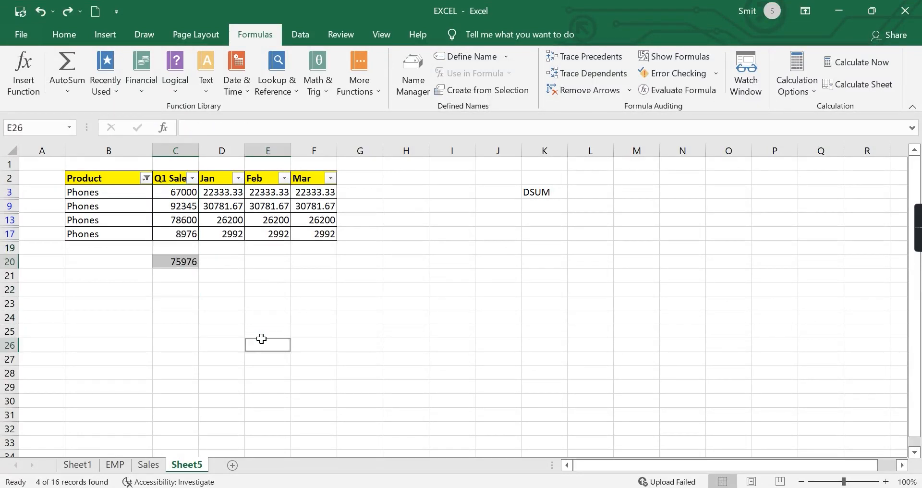
key(ctrl+z)
key(ctrl+z)
key(ctrl+z)
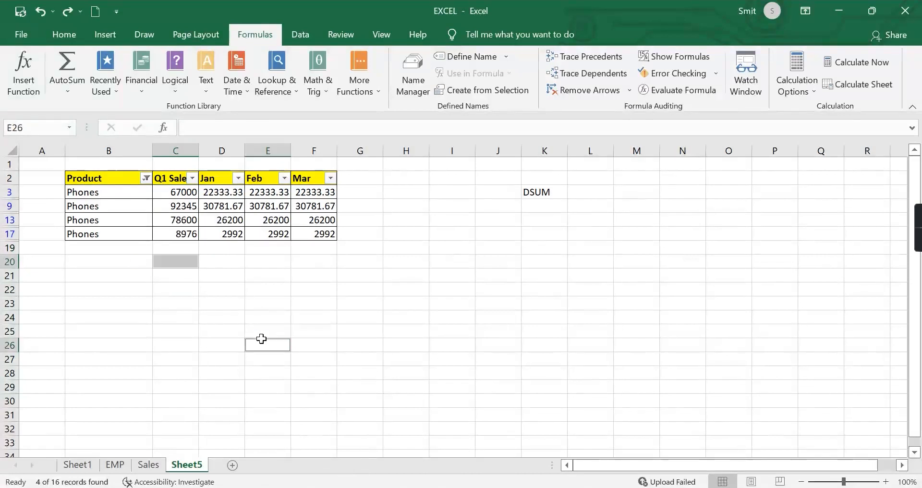
key(ctrl+z)
key(ctrl+z)
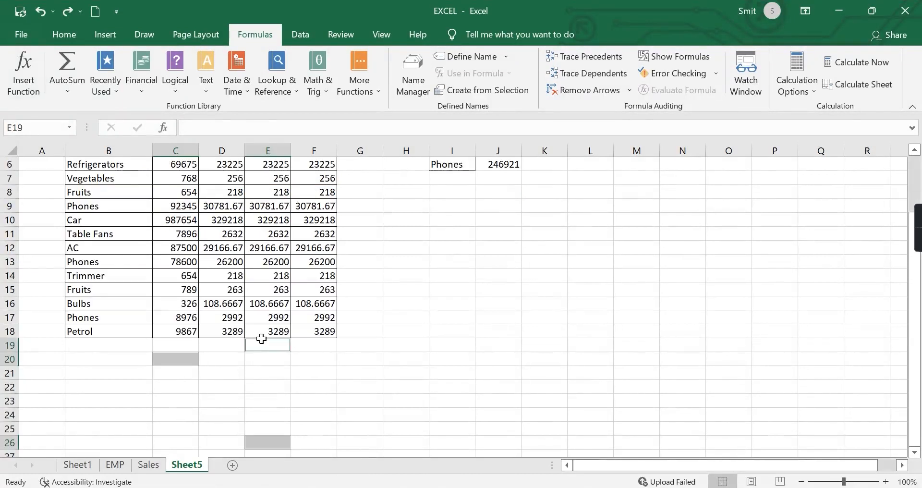
Format the range B2:F18 as a table with headers, using the orange Light style with the filled header row.
scroll(289, 321, up, 2)
drag(89, 183, 178, 182)
click(196, 244)
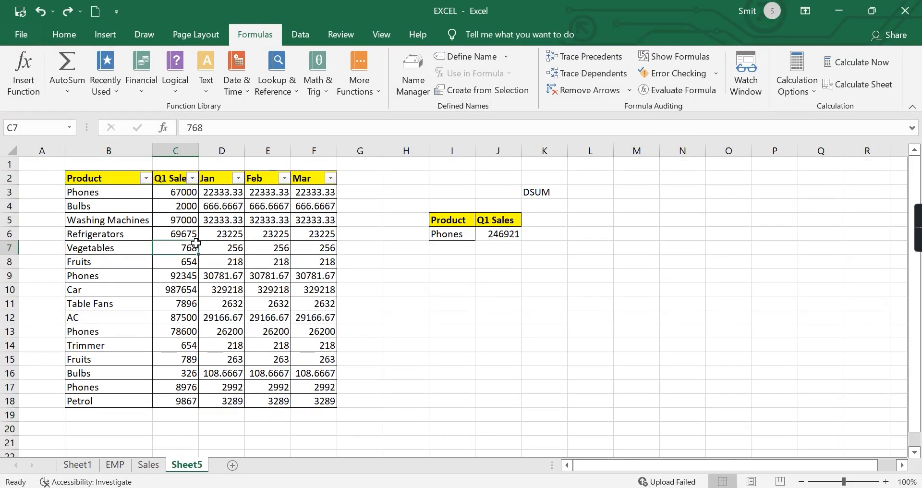
click(69, 38)
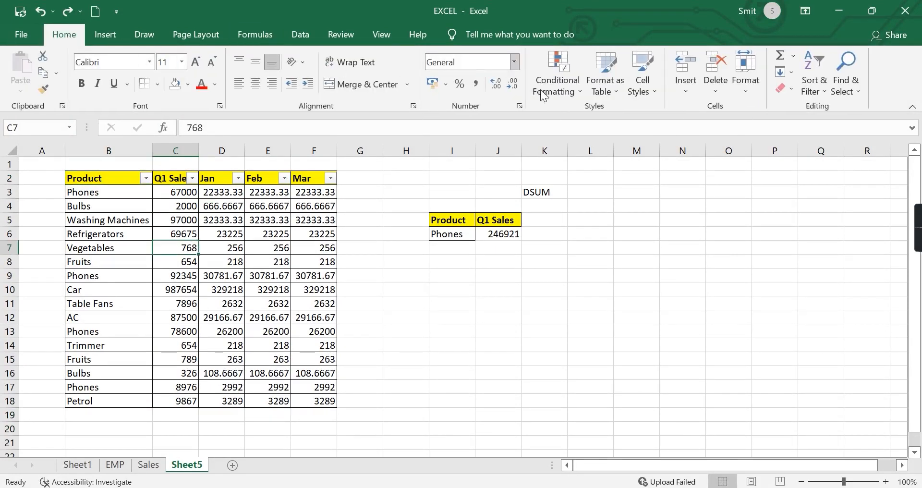
click(604, 86)
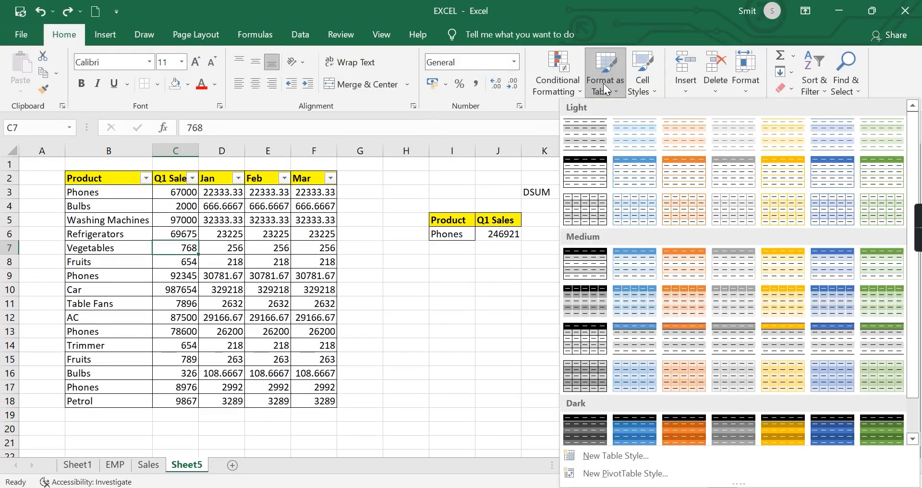
click(671, 167)
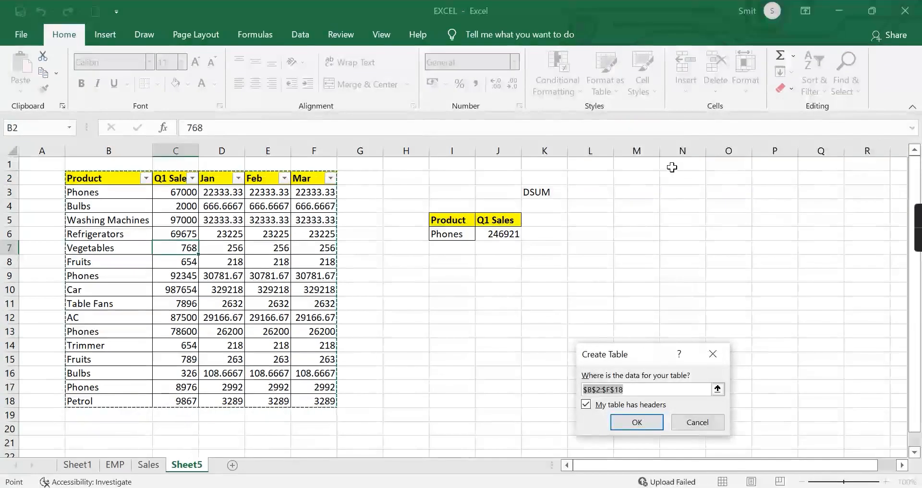
click(630, 419)
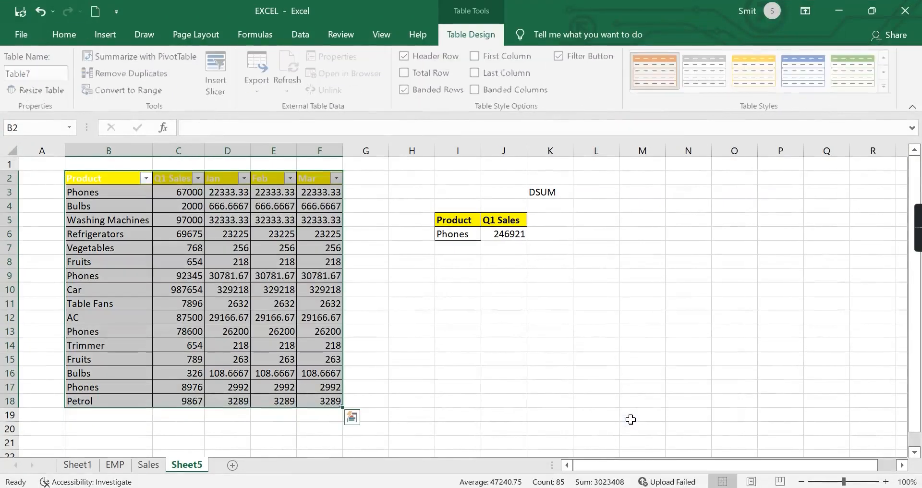
click(288, 378)
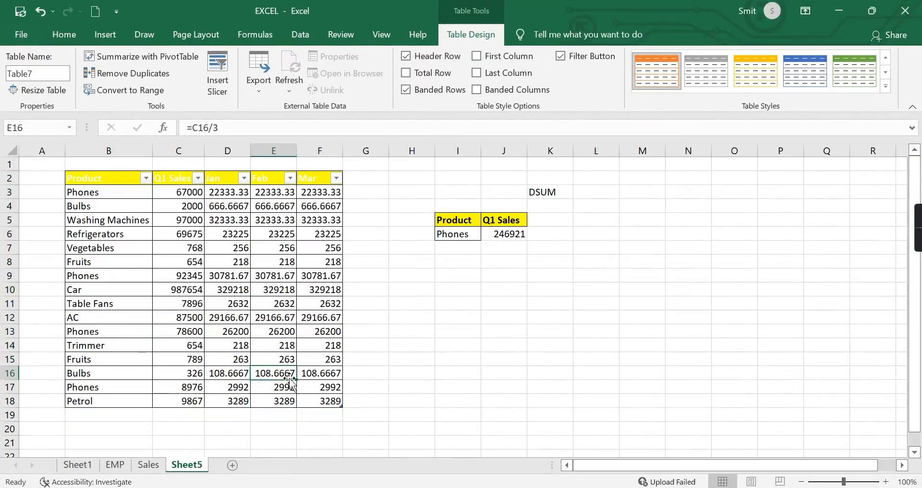
Filter the table's Product column to show only Phones.
click(145, 177)
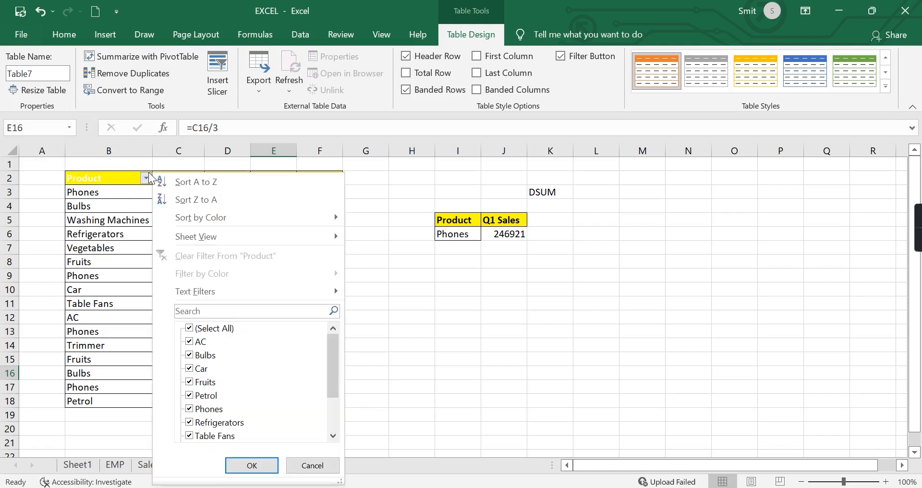
click(189, 329)
click(190, 409)
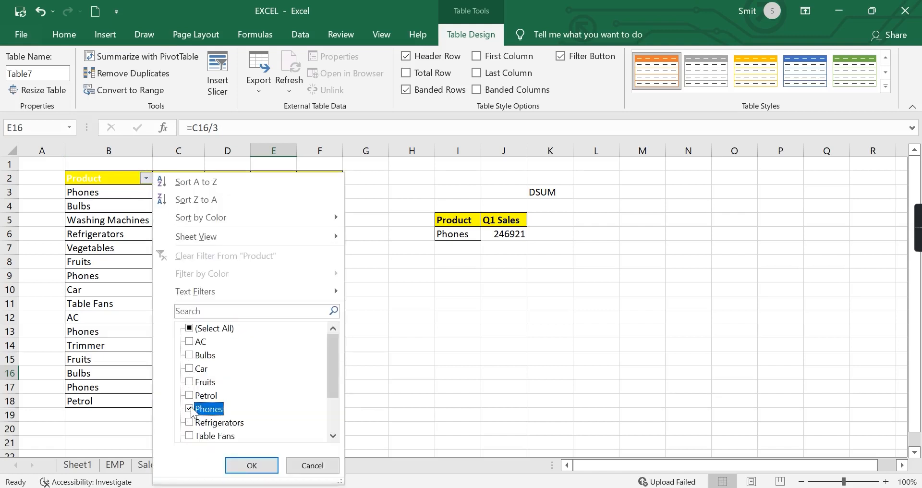
click(243, 465)
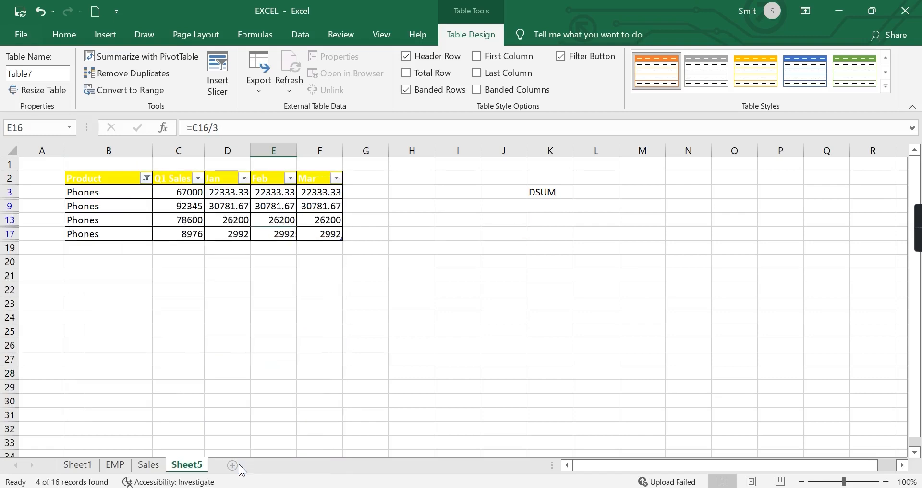
Add a total row to the filtered product table.
click(175, 247)
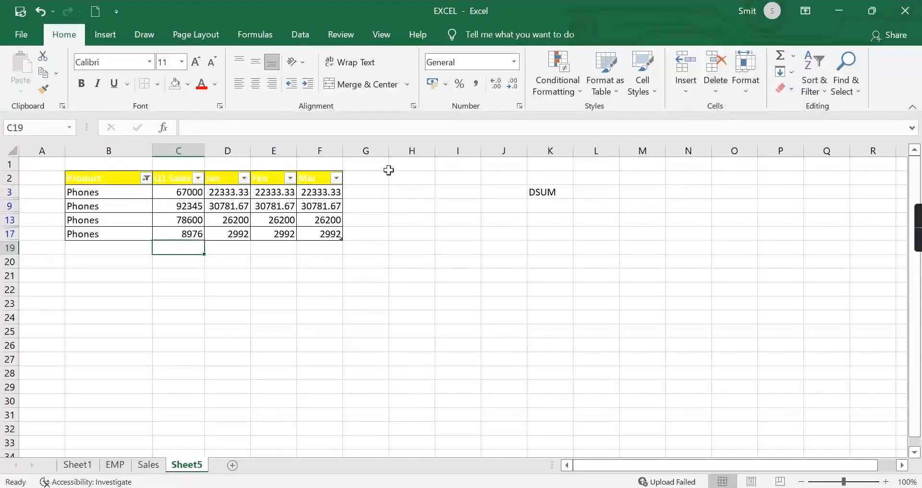
click(110, 177)
click(468, 28)
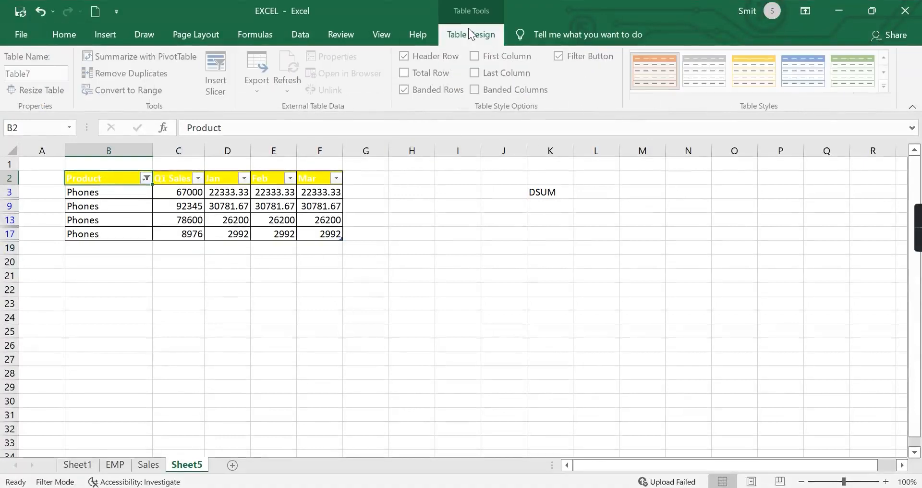
click(405, 73)
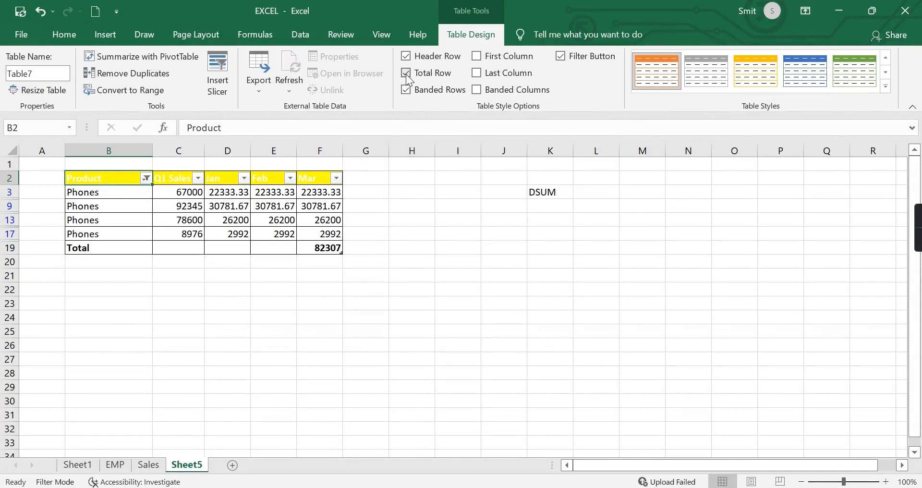
Set the Q1 Sales column's cell in the table's total row to the Sum function.
click(325, 245)
click(184, 237)
click(190, 248)
click(210, 247)
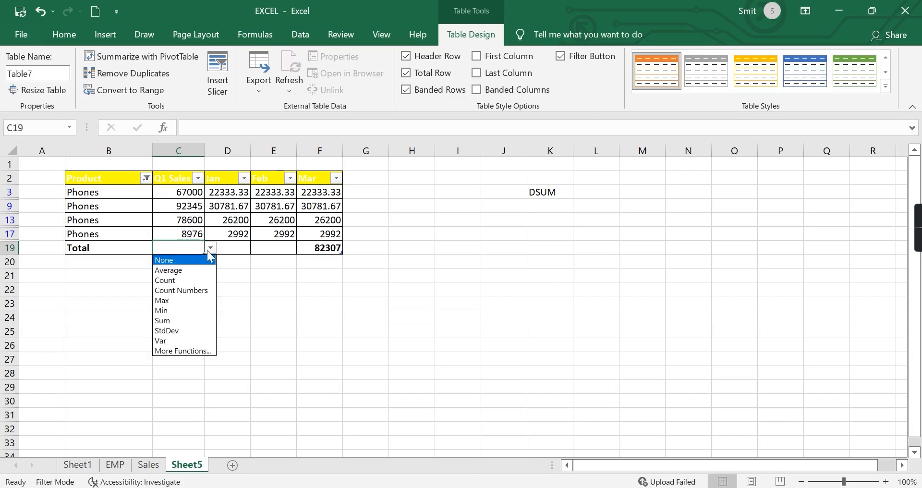
click(174, 320)
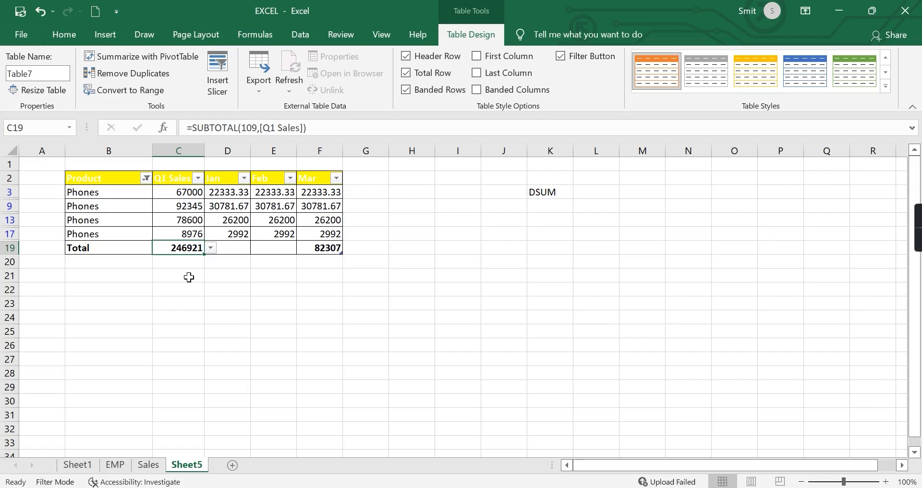
Enter the note "autosum" in cell K20 and "Manually" in cell K21.
click(531, 264)
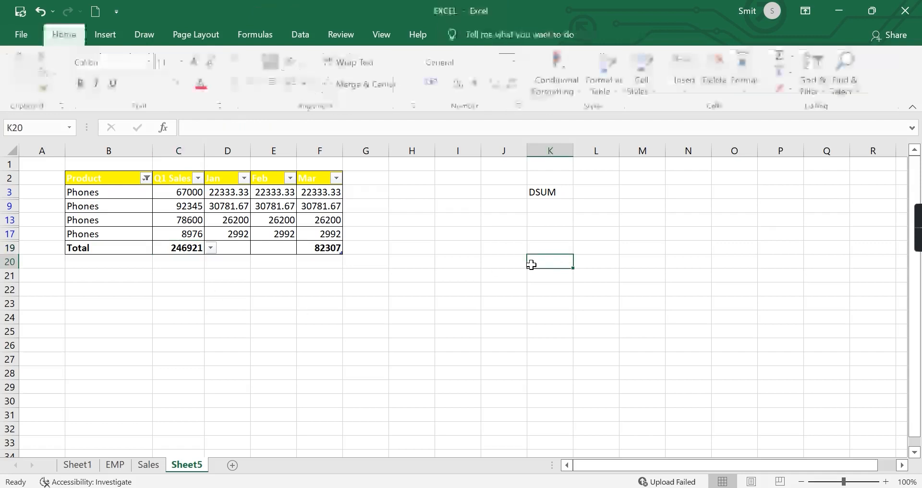
text(aut)
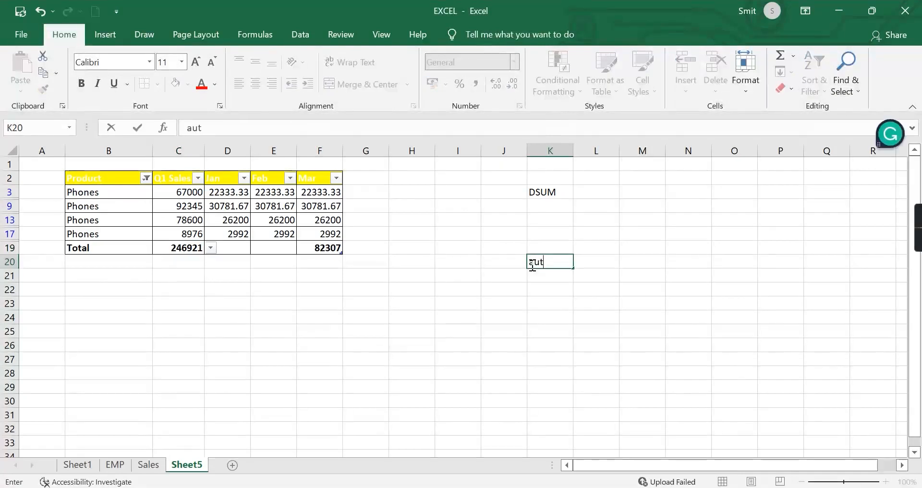
text(osum)
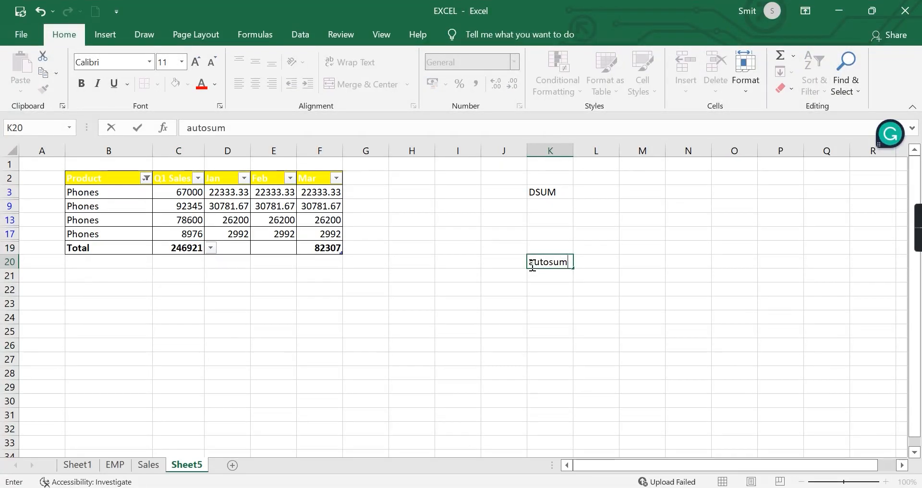
click(552, 277)
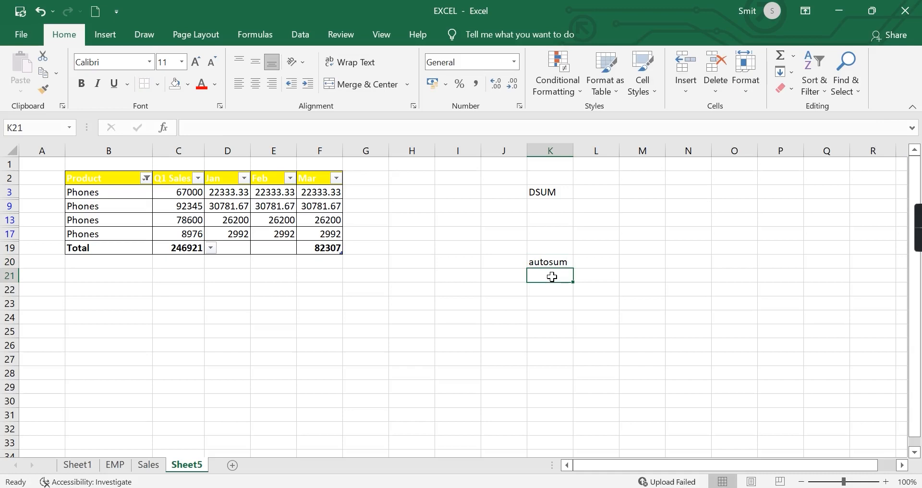
text(Man)
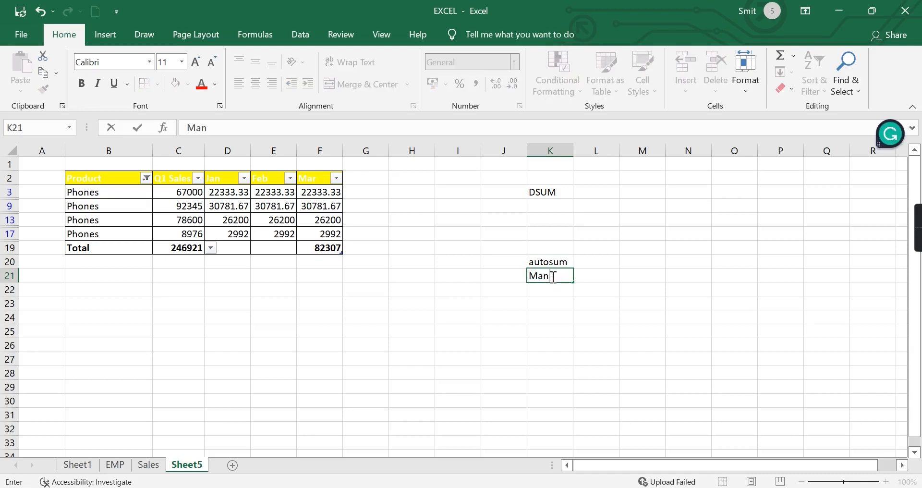
text(yauall)
click(584, 287)
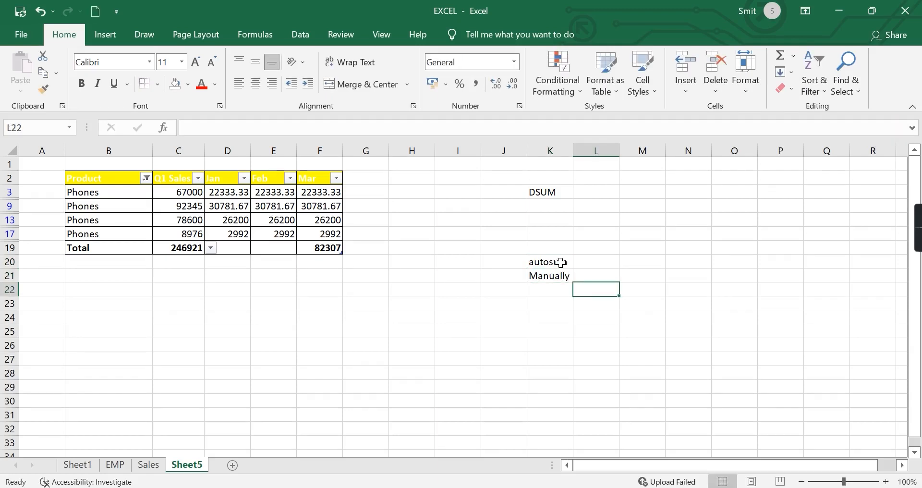
click(560, 262)
click(550, 276)
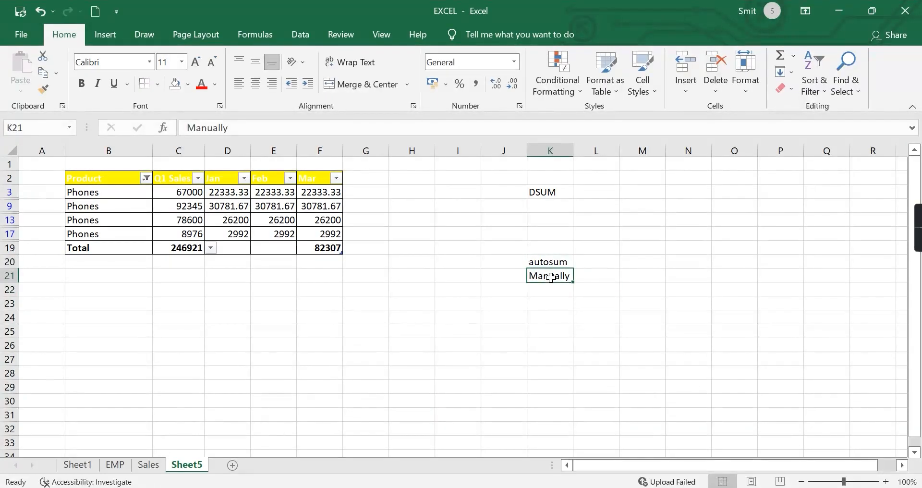
click(547, 192)
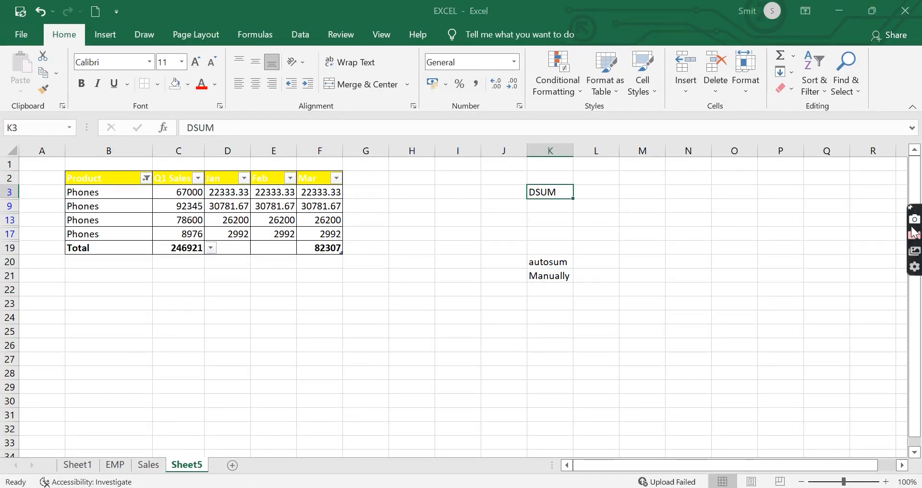
click(914, 235)
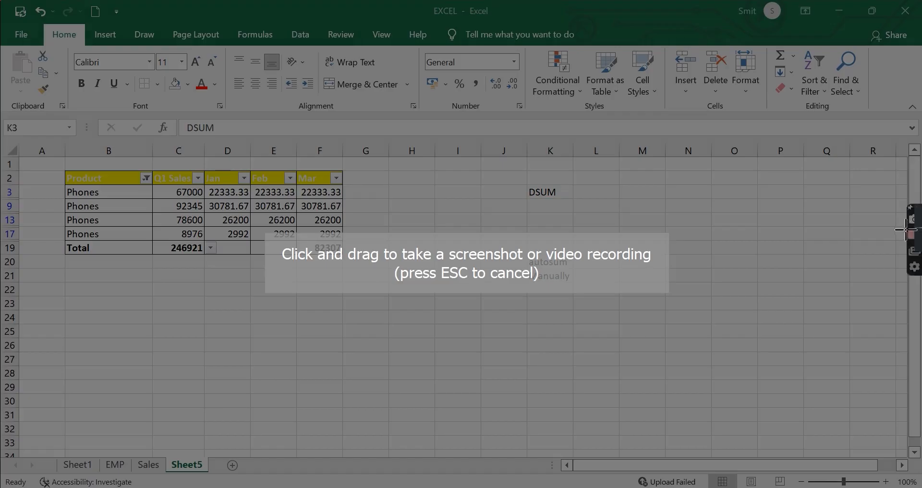
key(Escape)
mouse_move(913, 243)
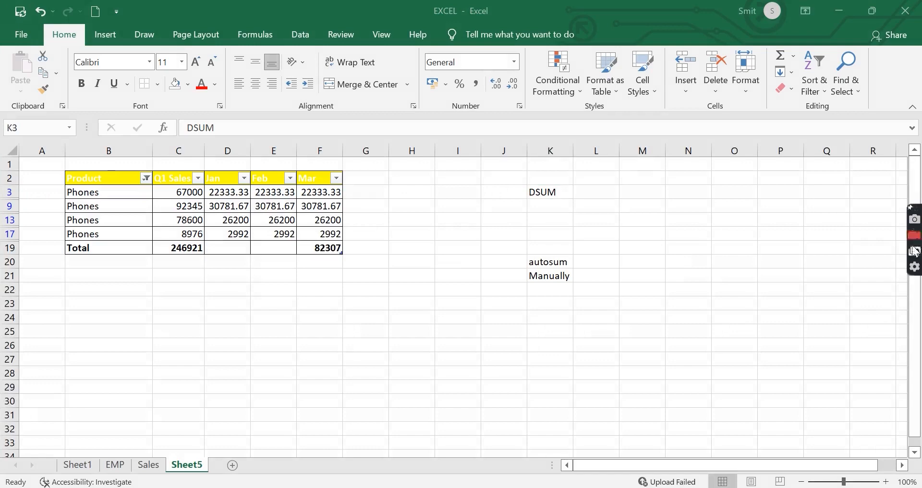